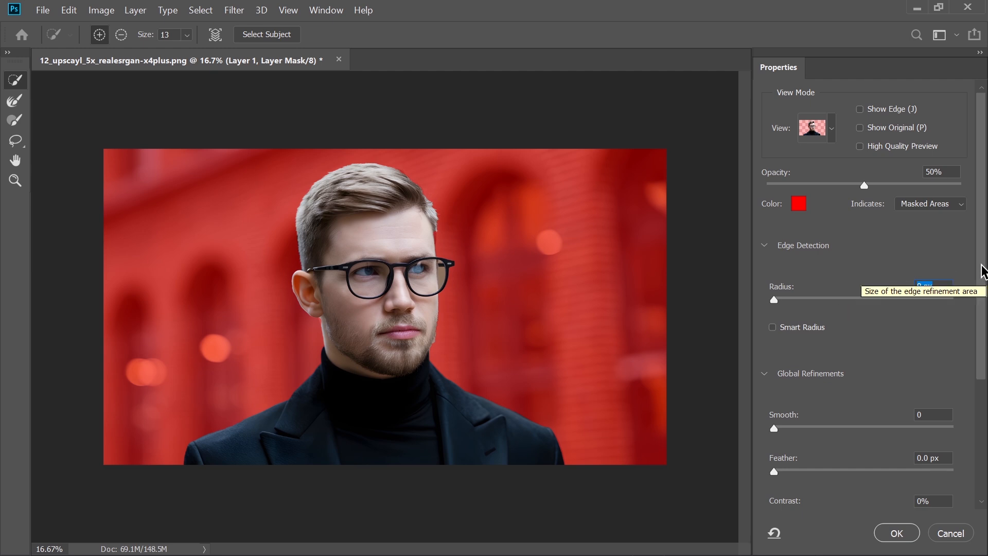
Refine the portrait's layer mask with Smooth 36, Contrast 45% and an edge detection Radius of 2 px
left_click_drag(981, 269, 981, 331)
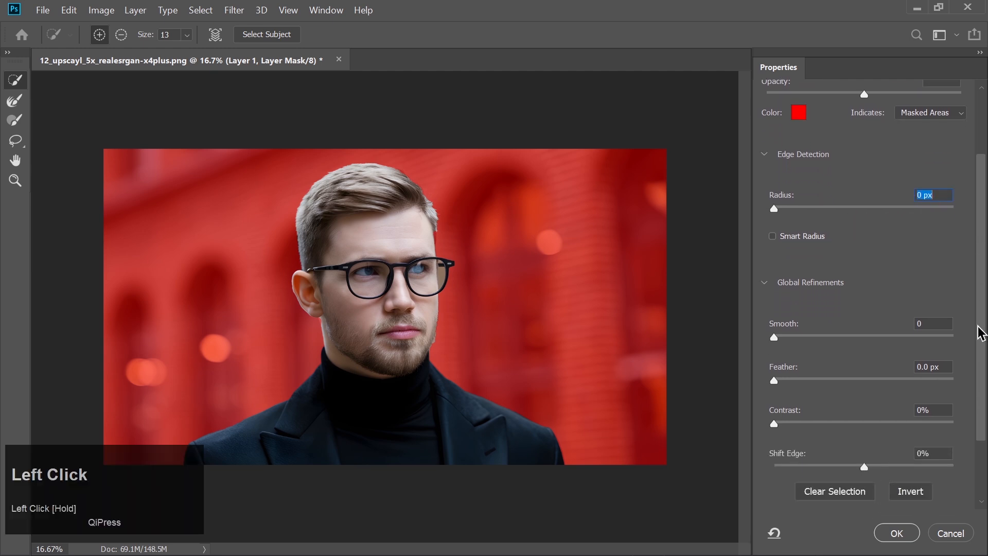
left_click_drag(773, 337, 831, 339)
left_click_drag(772, 425, 844, 427)
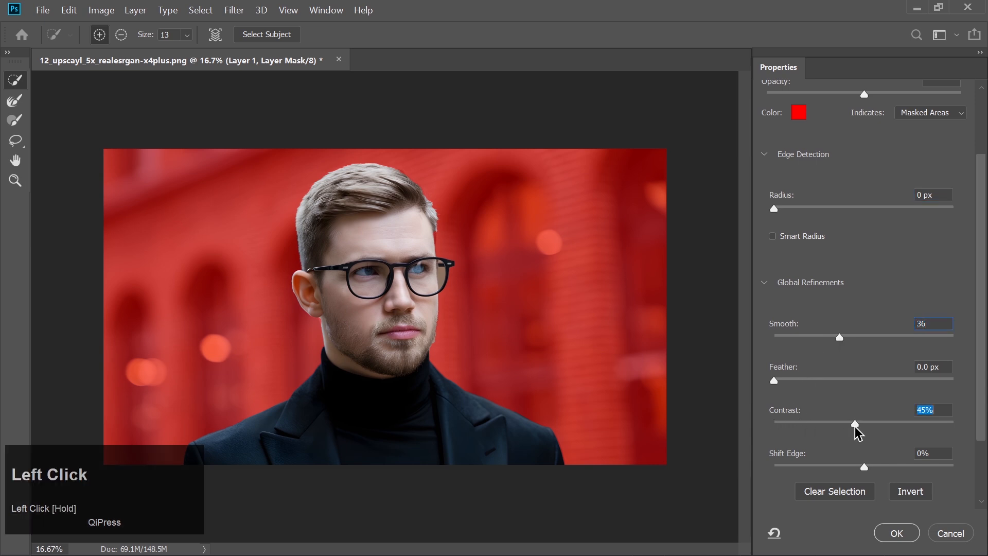
left_click(923, 194)
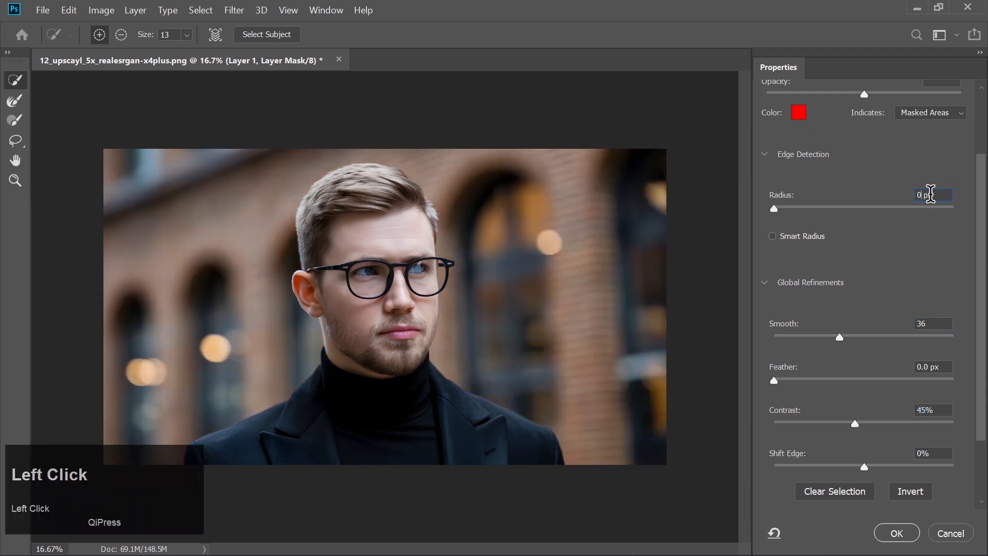
type("2")
scroll(864, 415, "down", 1)
left_click(864, 415)
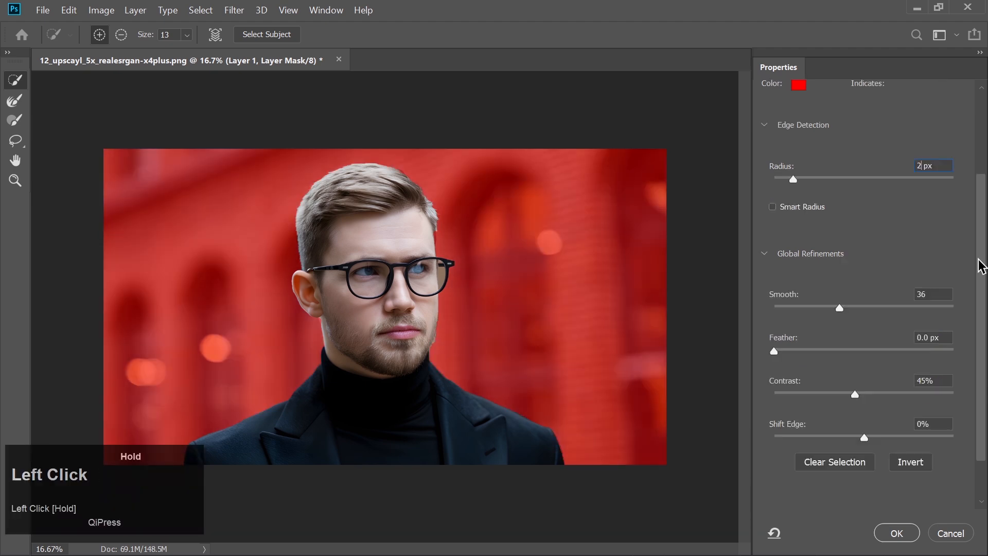
left_click(896, 533)
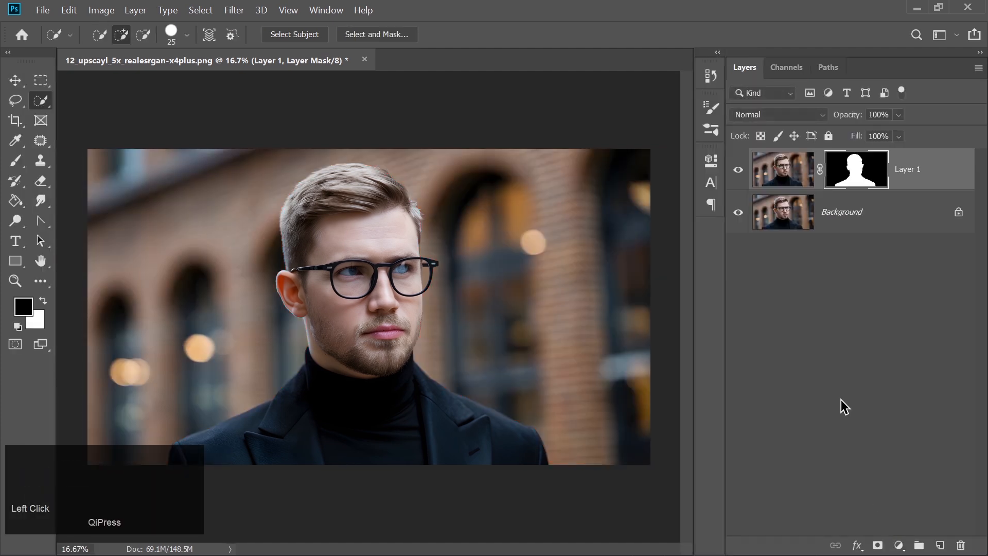
Add a yellow Solid Color fill layer (f7fd4b) directly above the Background layer
left_click(846, 216)
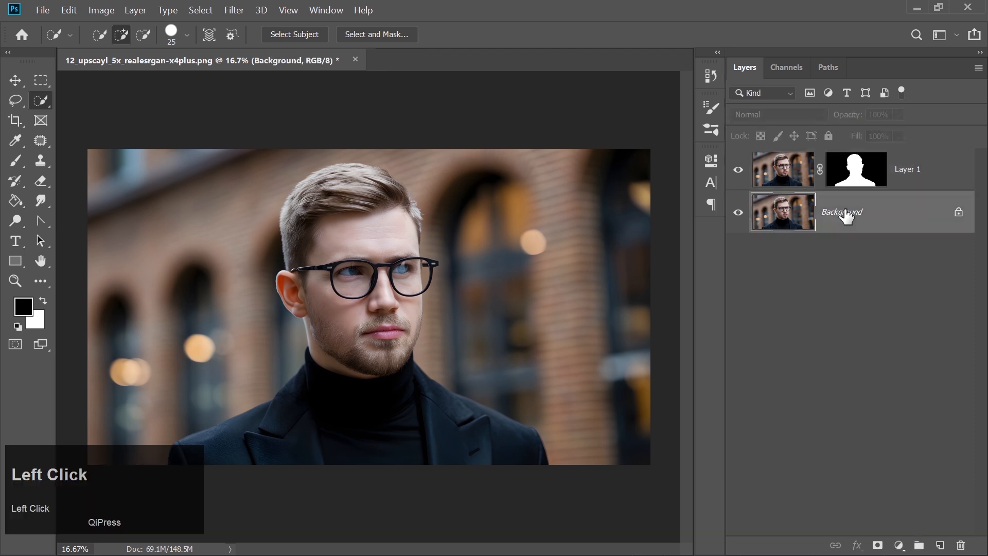
left_click(897, 545)
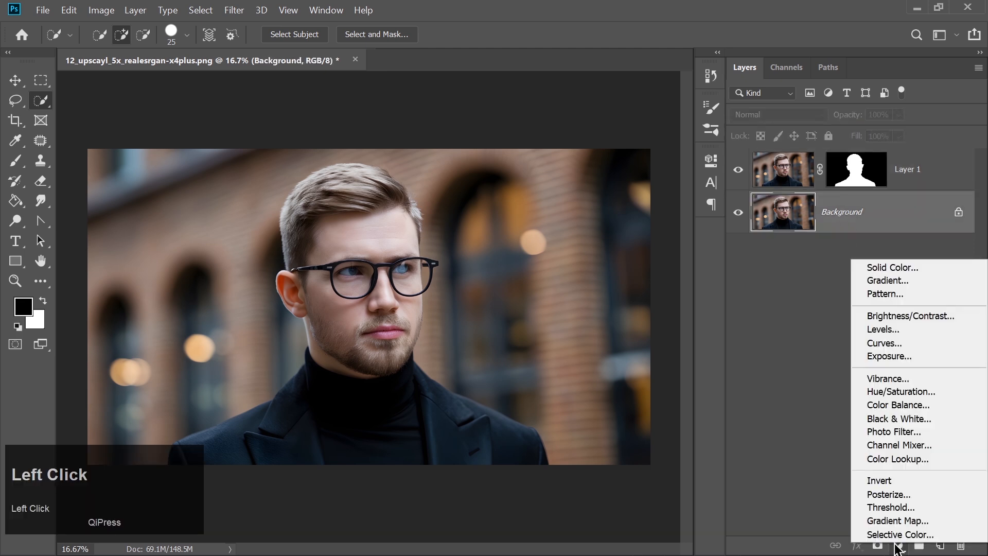
left_click(867, 267)
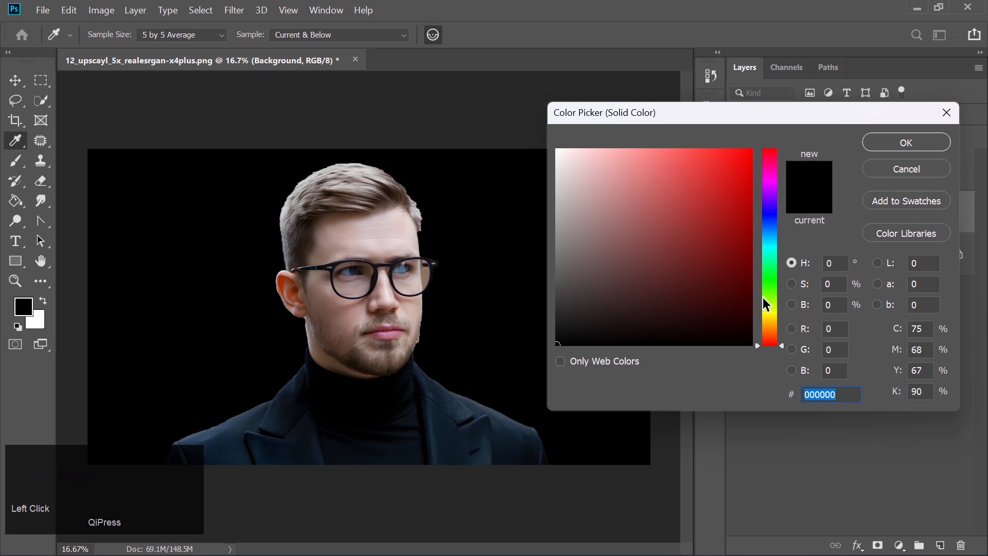
left_click(768, 311)
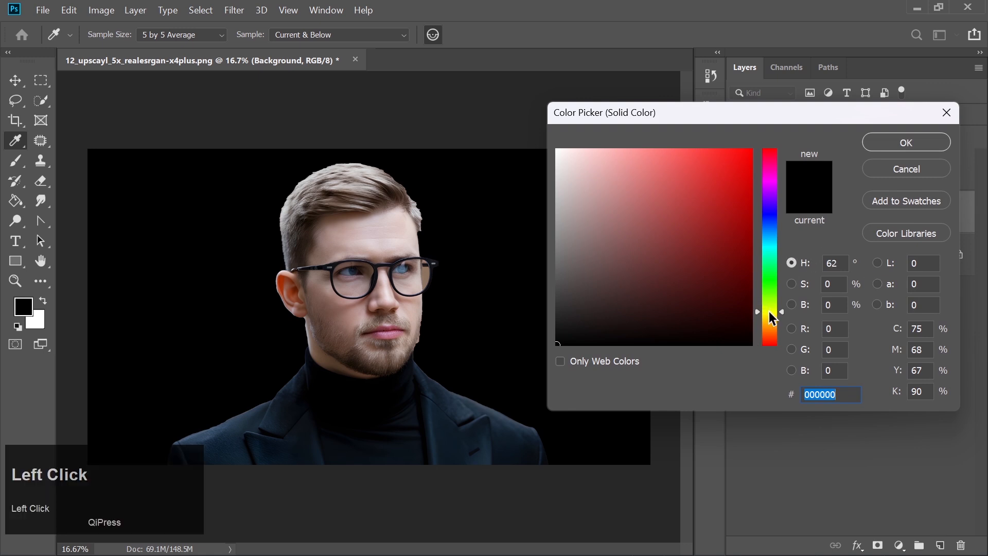
left_click(655, 155)
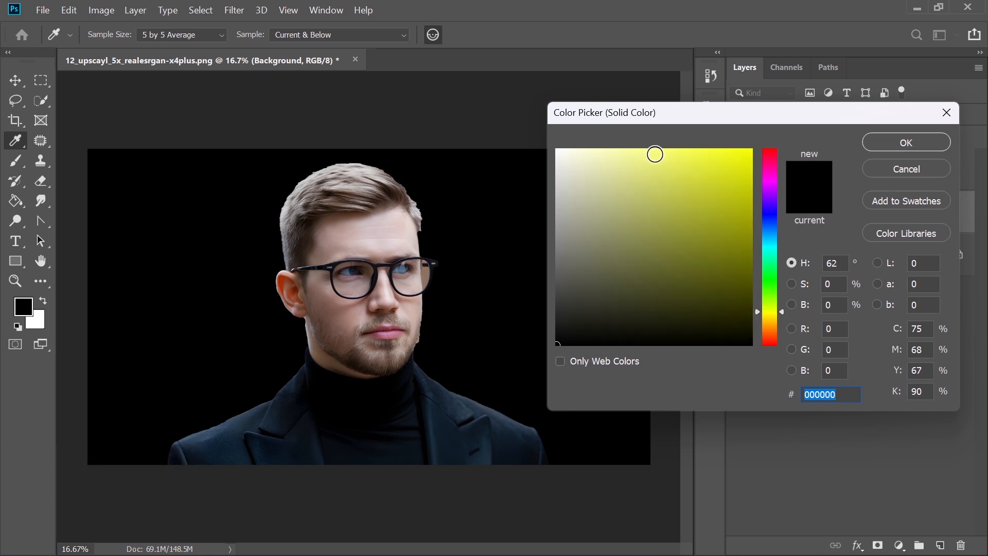
left_click_drag(654, 155, 675, 148)
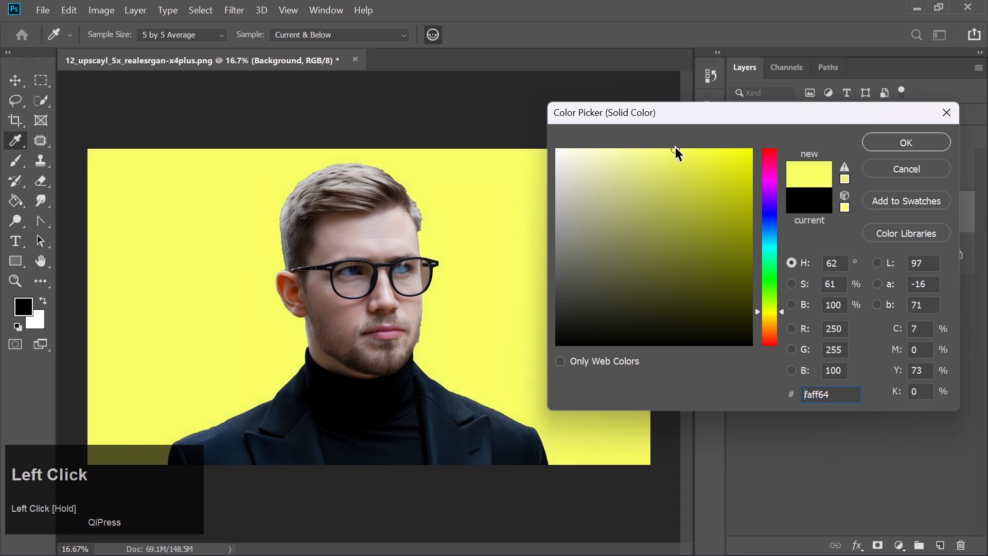
left_click(688, 152)
left_click(693, 151)
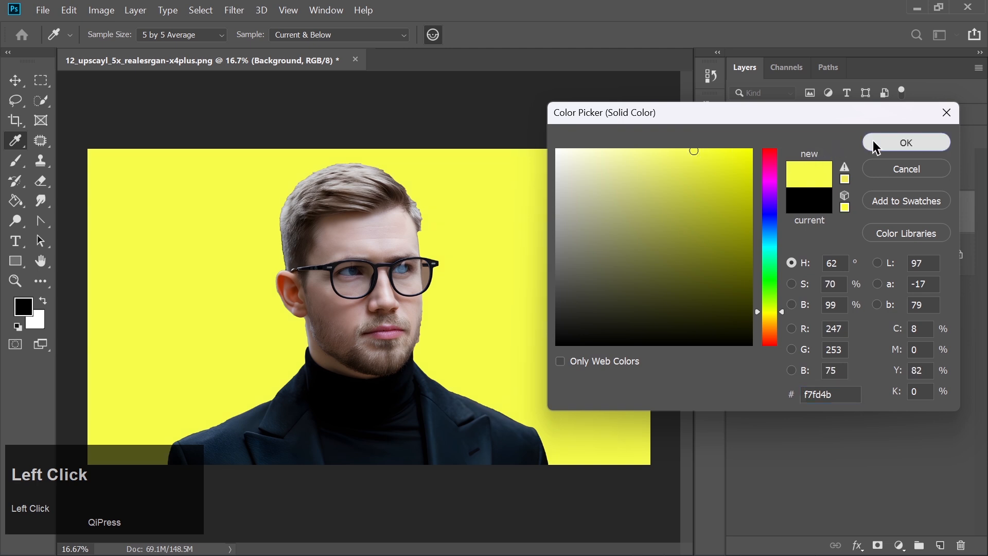
left_click(892, 143)
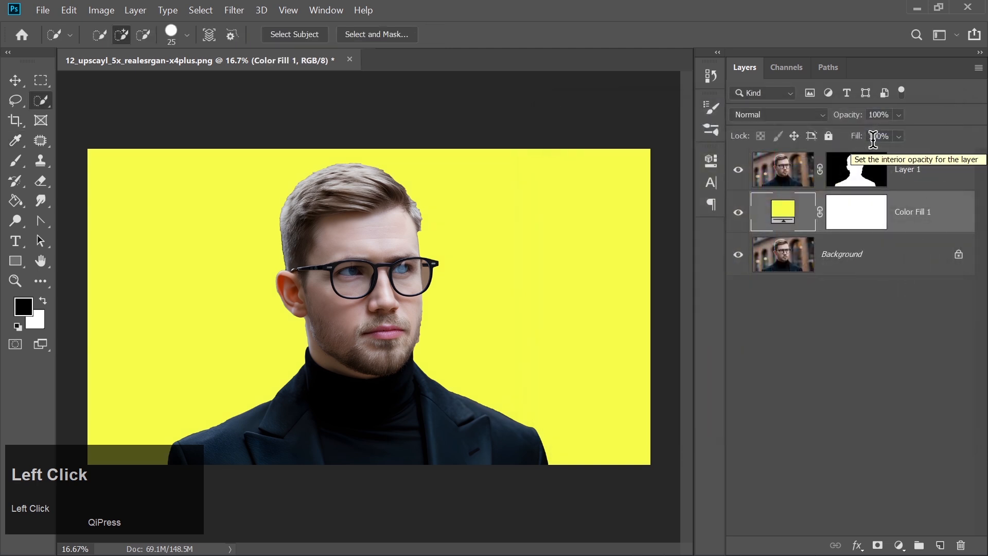
Combine the masked Layer 1 and the yellow fill layer into a single smart object
left_click(915, 187)
right_click(916, 186)
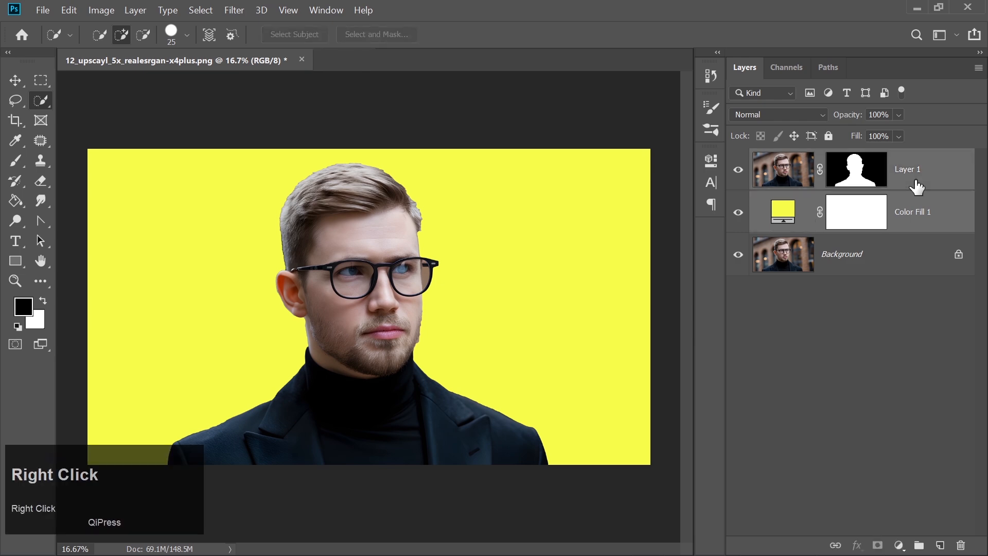
left_click(774, 222)
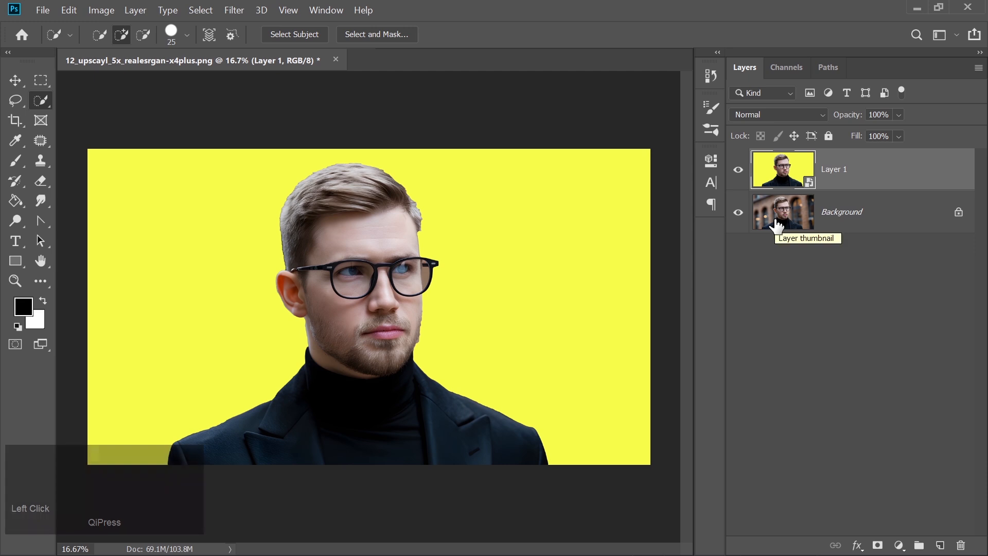
Duplicate the smart object layer twice and hide both copies
key("ctrl+j")
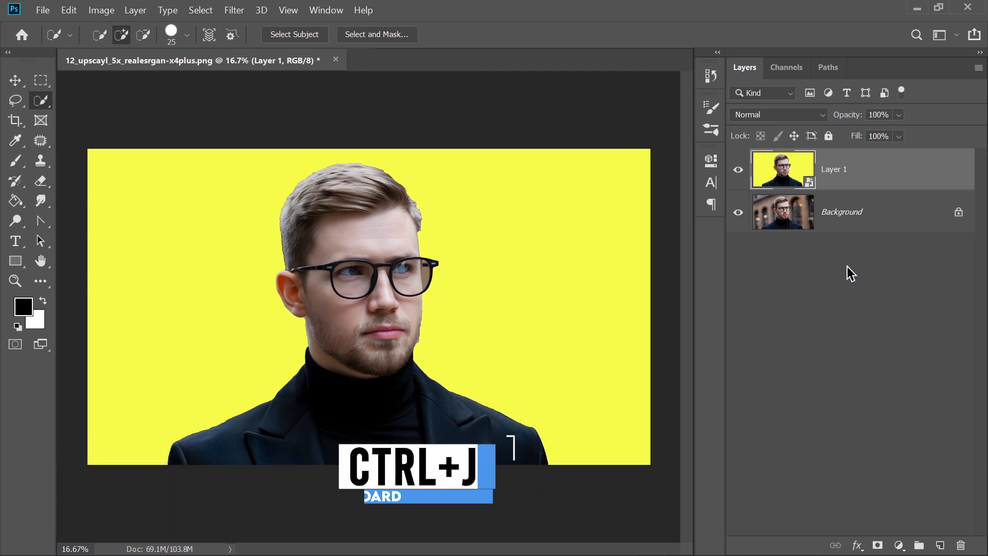
key("ctrl+j")
key("ctrl+j")
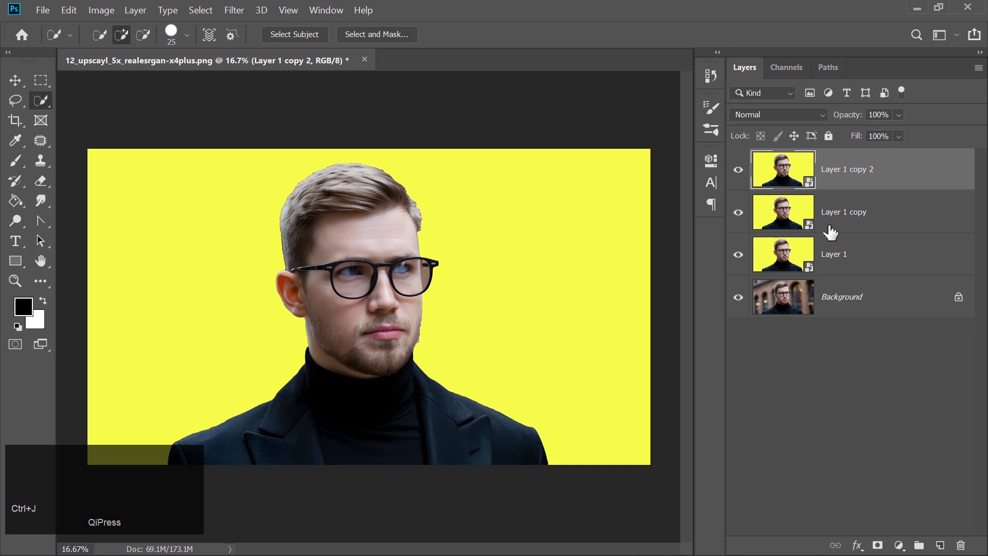
left_click(739, 169)
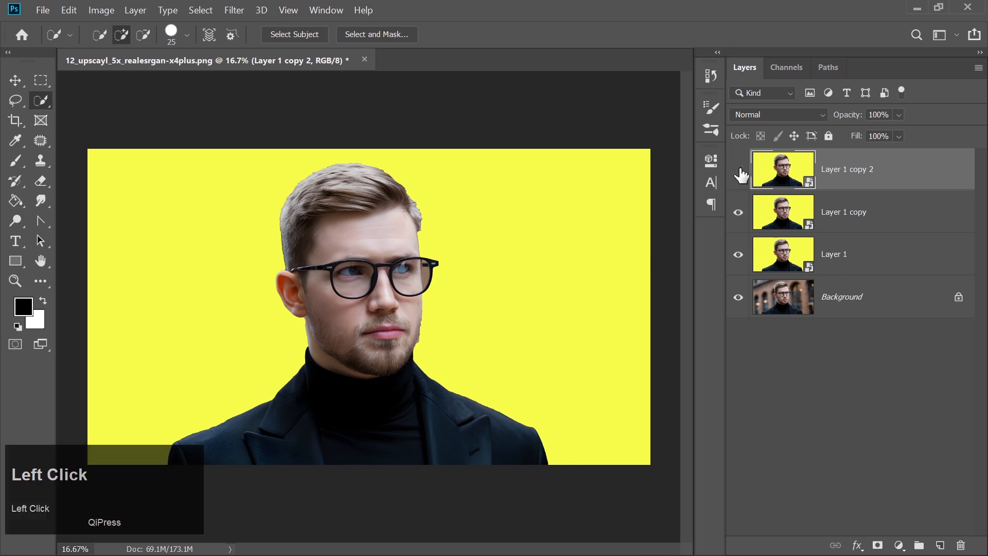
left_click(738, 212)
Apply the Poster Edges filter to Layer 1 with Edge Thickness 0, Edge Intensity 0 and Posterization 2
left_click(844, 268)
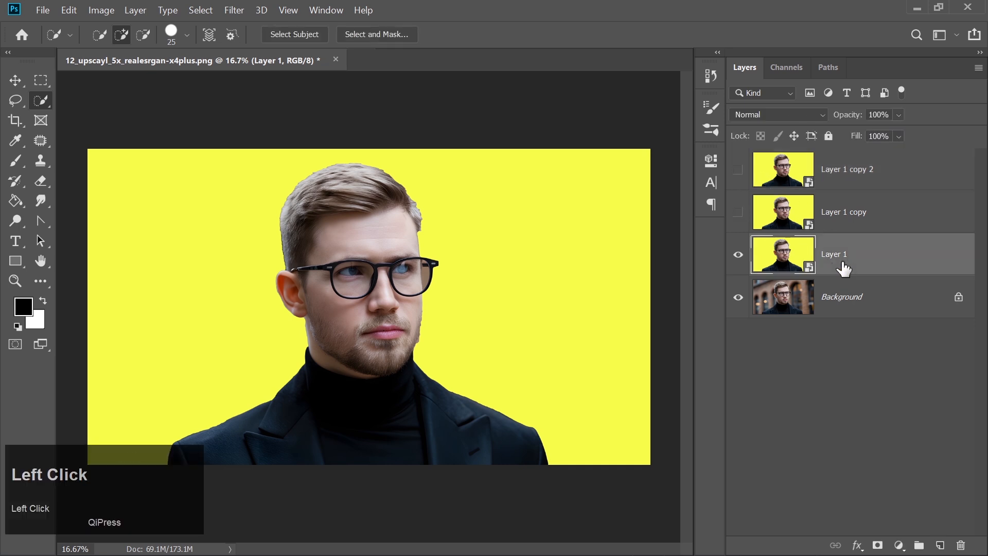
left_click(233, 10)
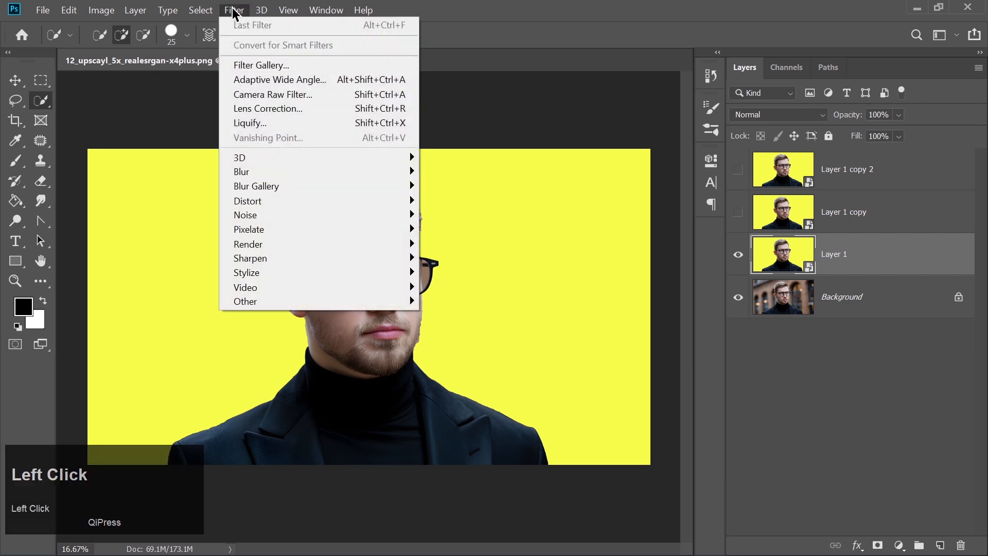
left_click(252, 62)
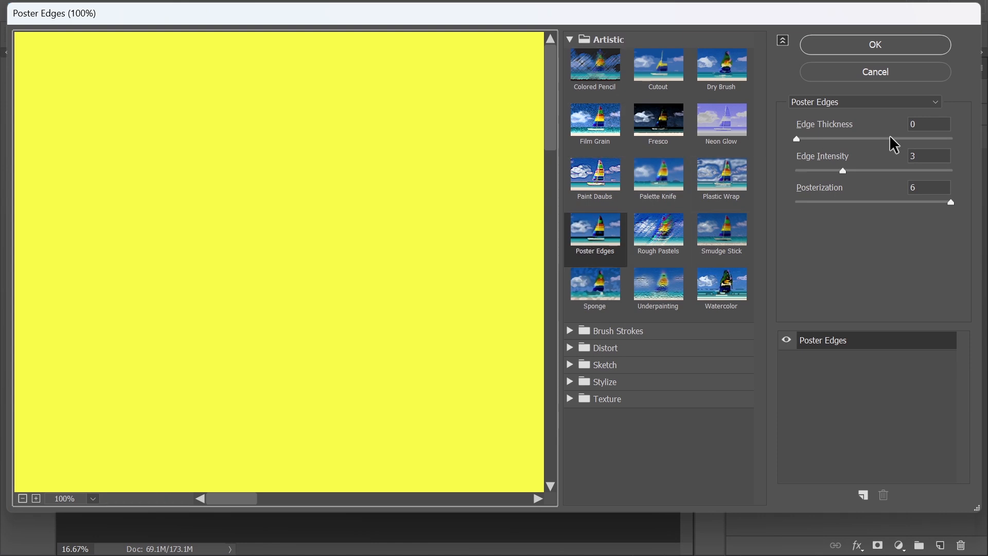
left_click(919, 124)
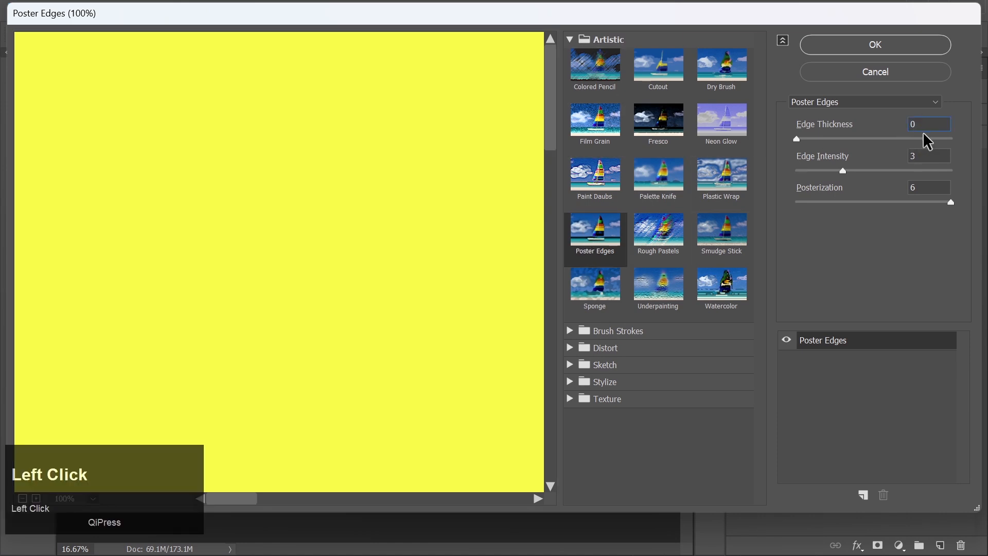
key("BackSpace")
type("0")
left_click(919, 188)
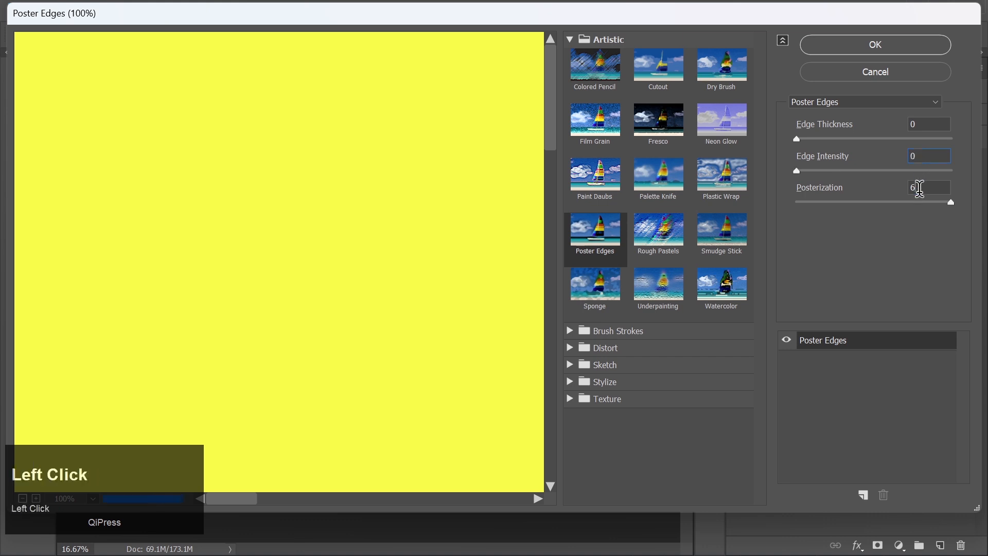
key("BackSpace")
type("2")
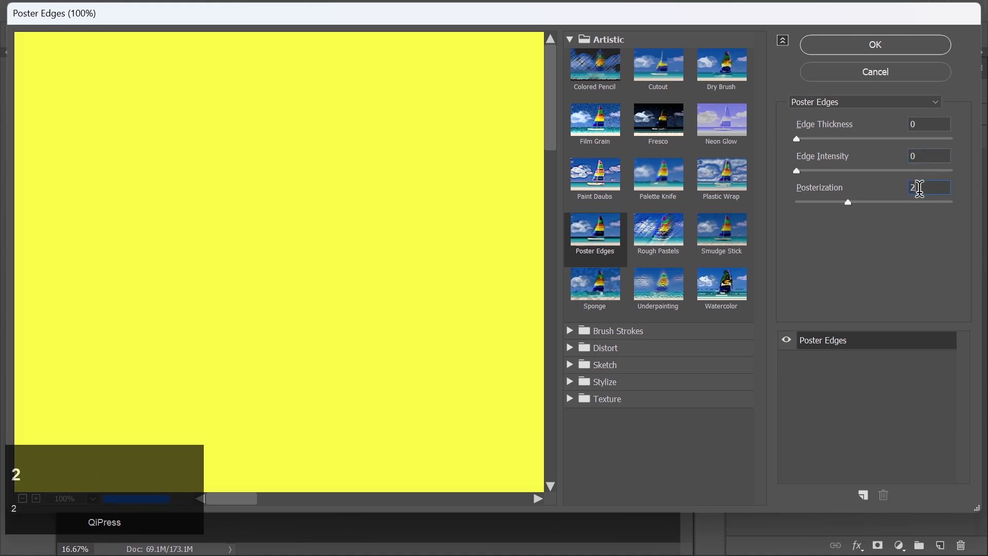
left_click(864, 45)
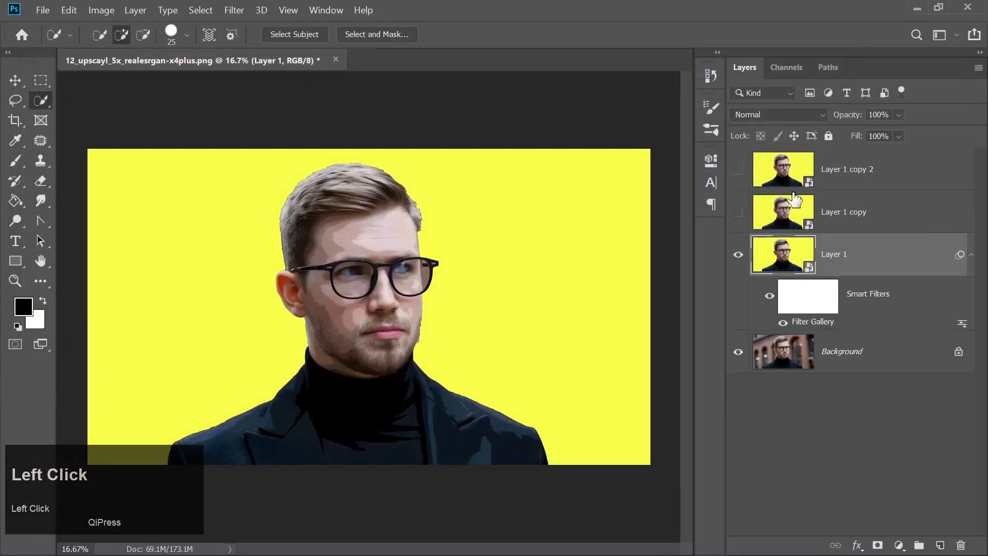
Sharpen Layer 1 with an Unsharp Mask of 90% Amount, 5.0 pixels Radius and a Threshold of 10 levels
left_click(235, 11)
mouse_move(379, 260)
left_click(463, 330)
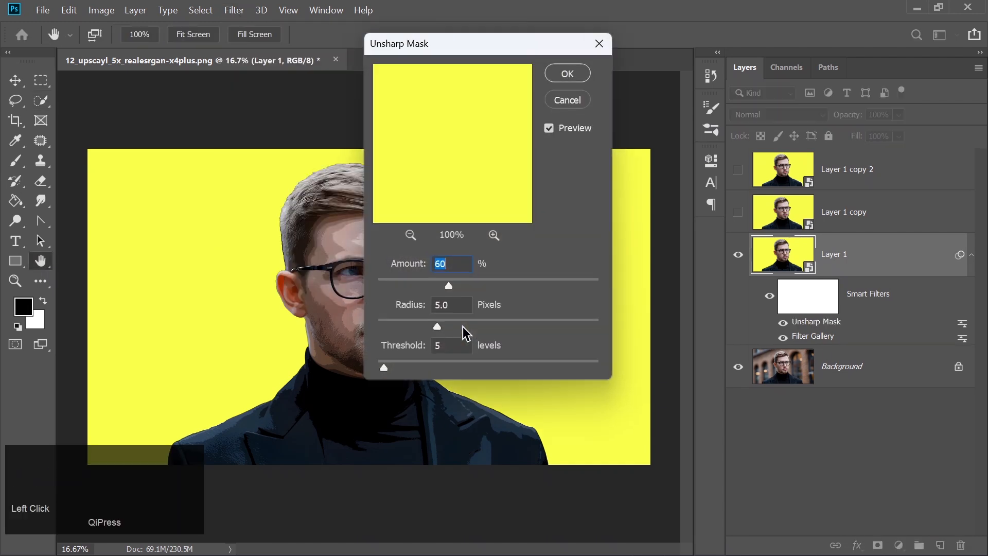
type("90")
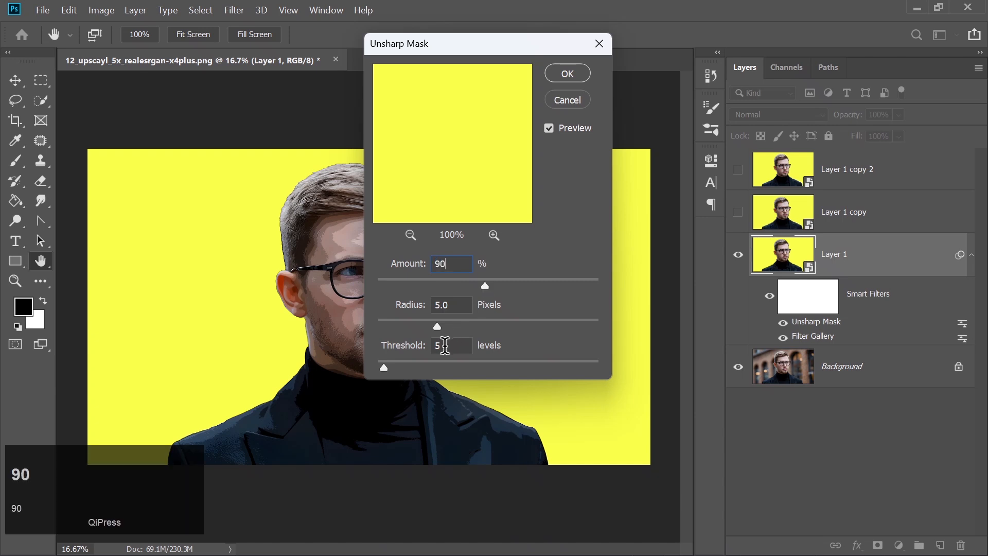
left_click(443, 344)
key("BackSpace")
type("10")
left_click(567, 76)
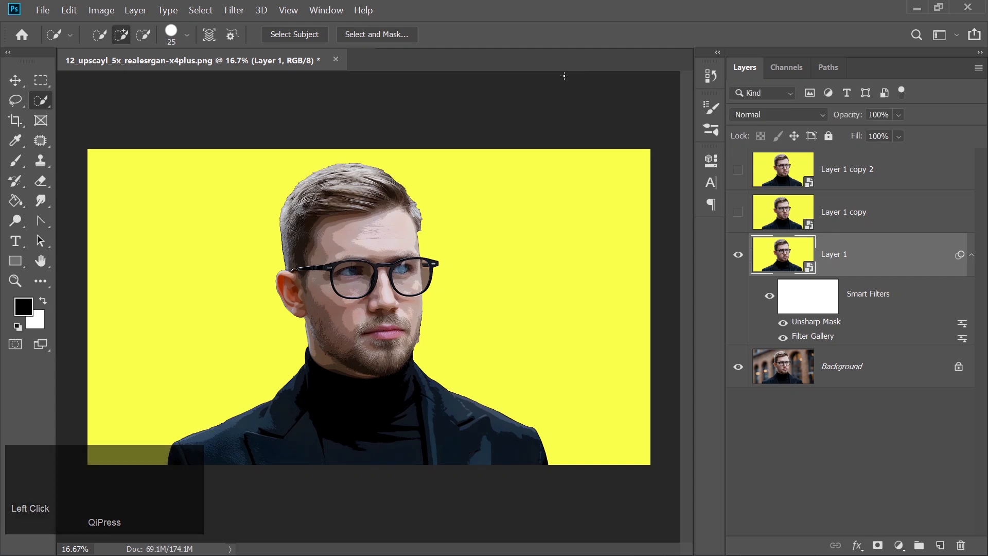
Apply the Oil Paint filter to Layer 1 with Stylization 4.0, Cleanliness 3.0, Scale 0.1 and Bristle Detail 0.0
left_click(234, 10)
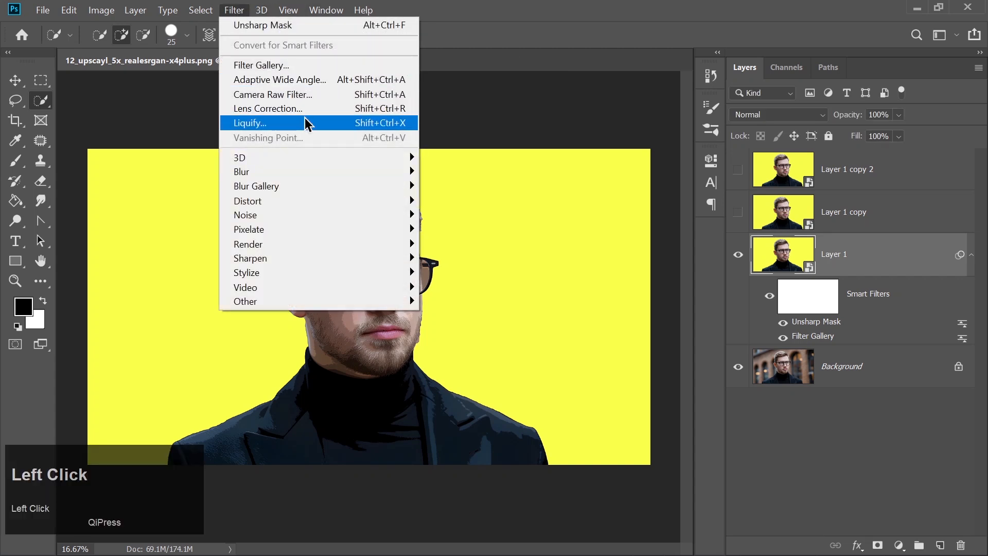
mouse_move(363, 271)
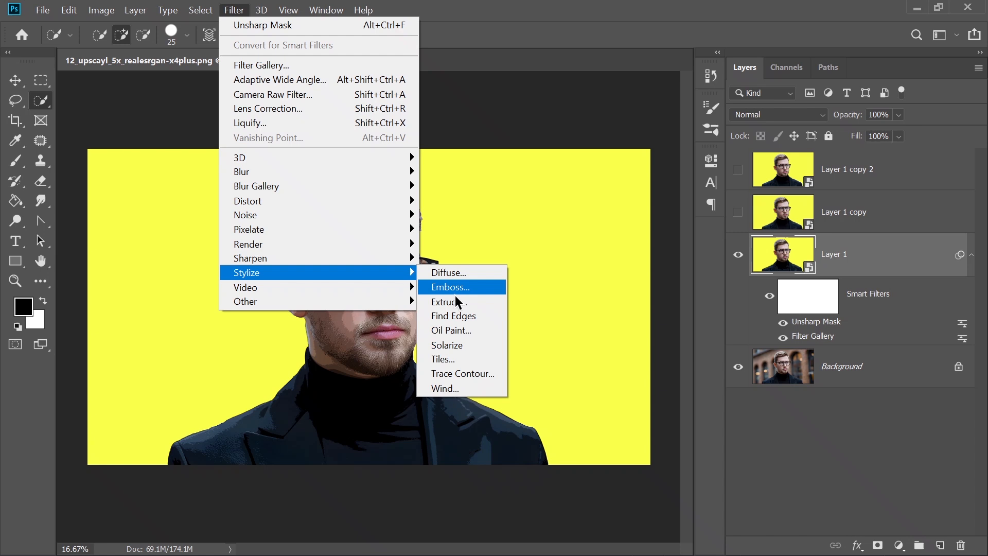
left_click(444, 329)
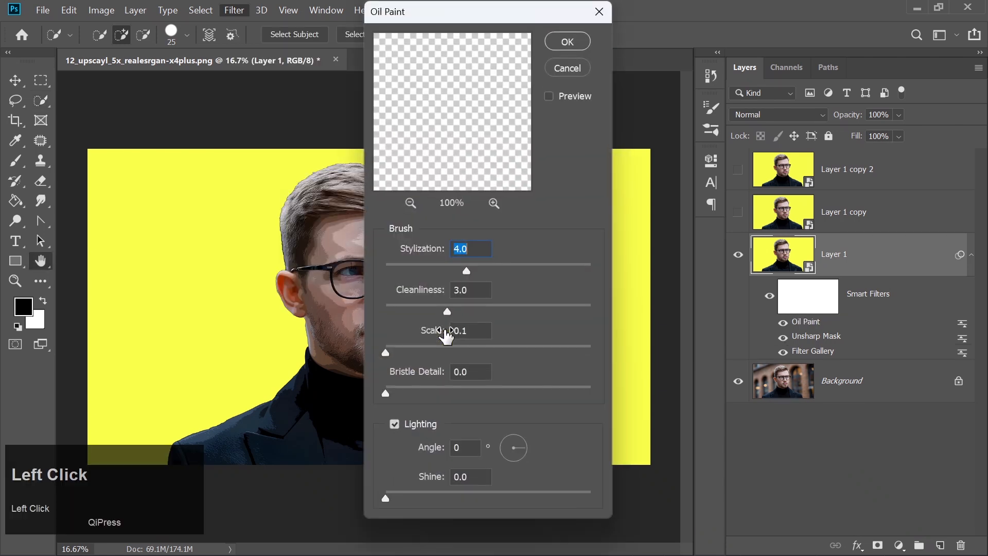
left_click(472, 266)
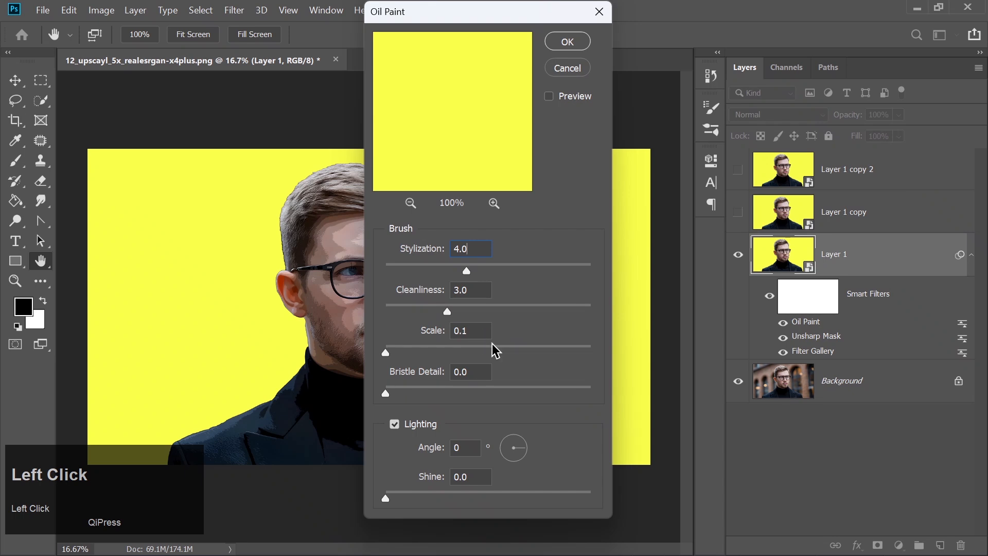
left_click(567, 41)
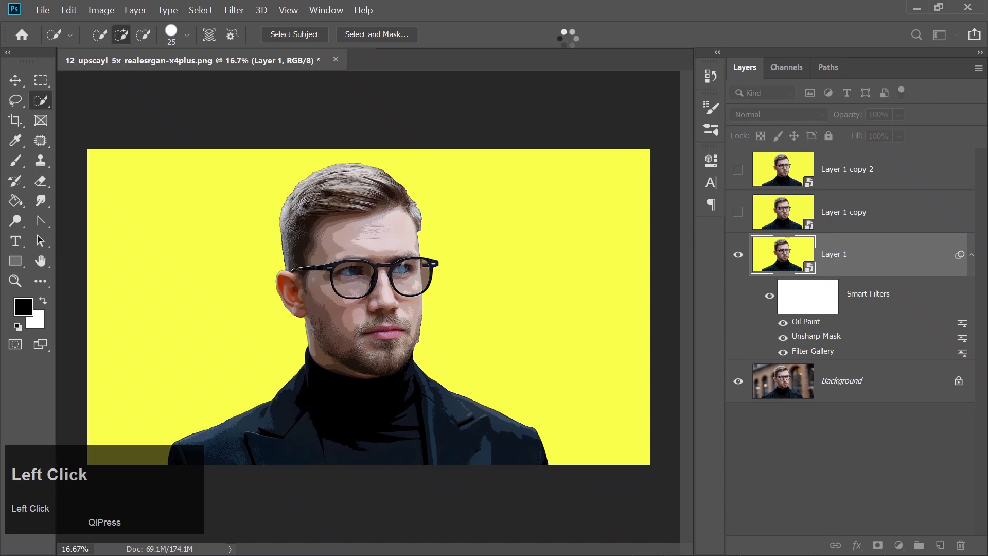
Sharpen Layer 1 again with an Unsharp Mask of 60% Amount, 5.0 pixels Radius and a Threshold of 5 levels, and collapse its filter list
left_click(234, 11)
mouse_move(360, 257)
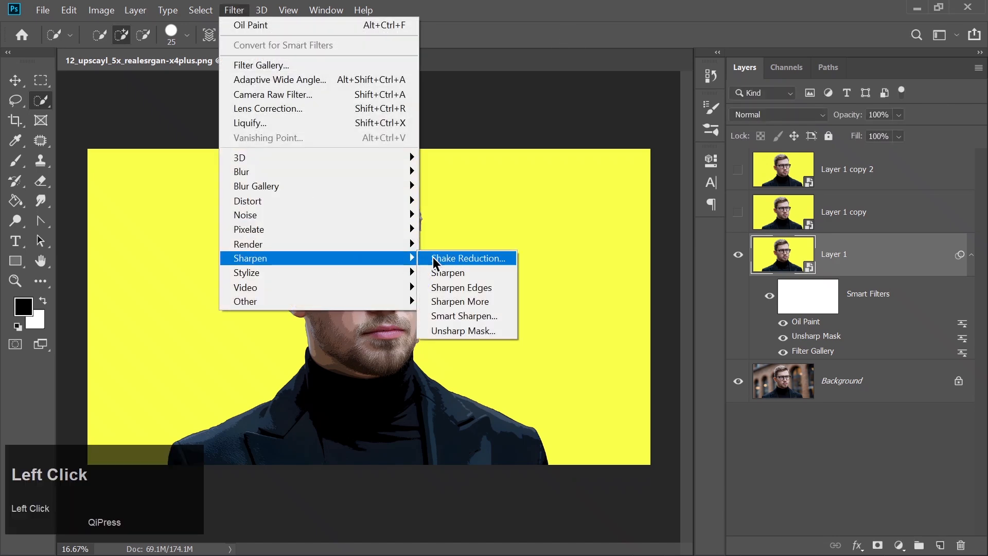
left_click(446, 330)
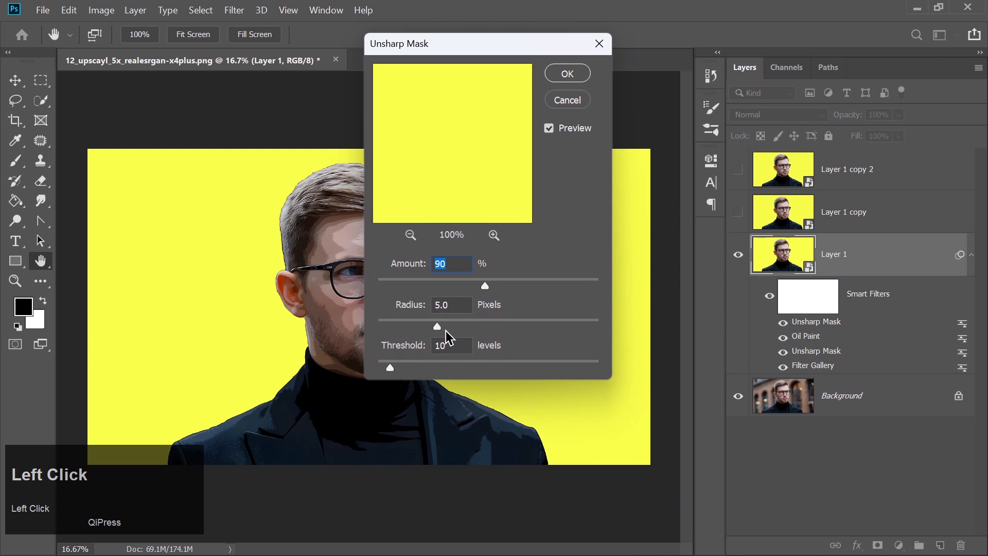
type("60")
left_click(456, 345)
key("backslash")
key("BackSpace")
key("BackSpace")
type("5")
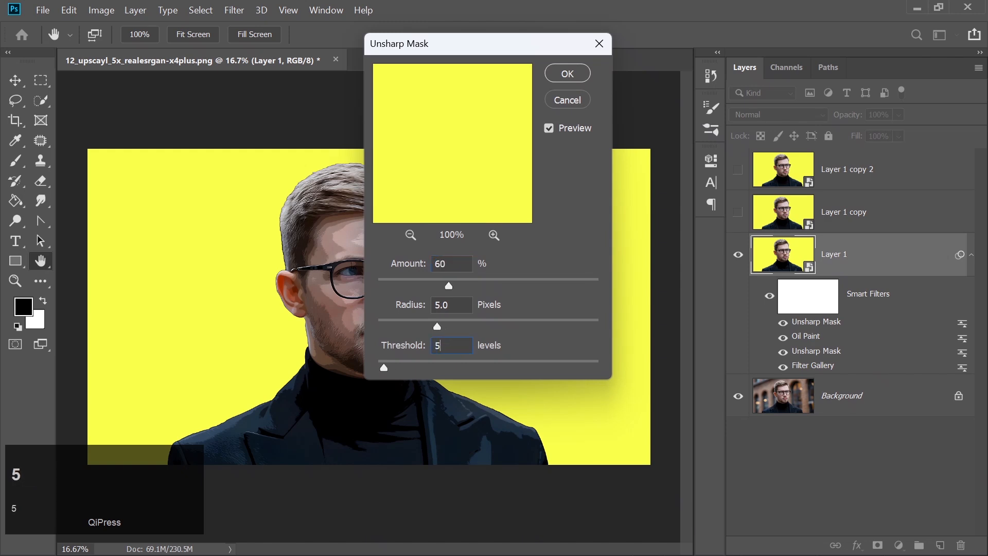
left_click(565, 74)
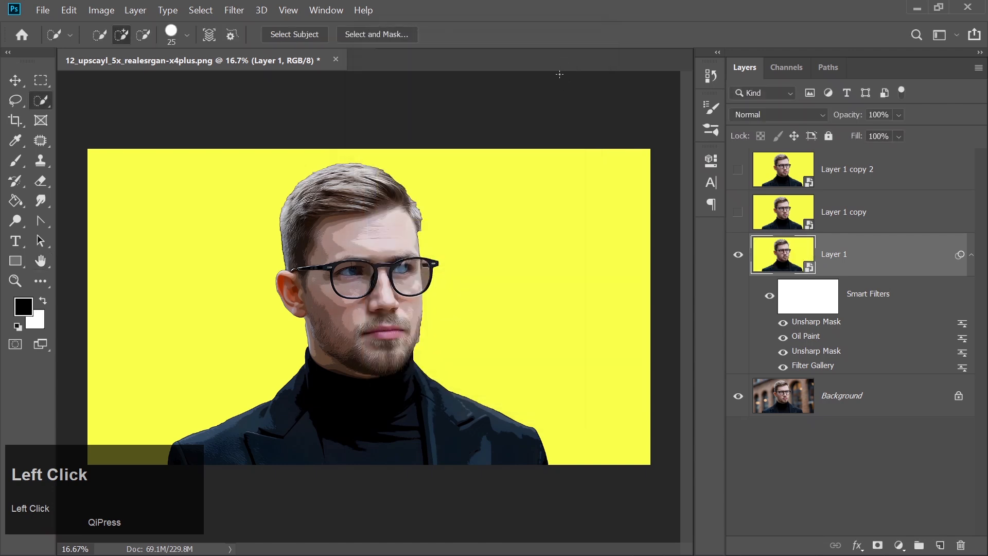
left_click(970, 265)
Show Layer 1 copy and apply Poster Edges to it with Edge Thickness 0, Edge Intensity 6 and Posterization 6
left_click(738, 215)
left_click(887, 215)
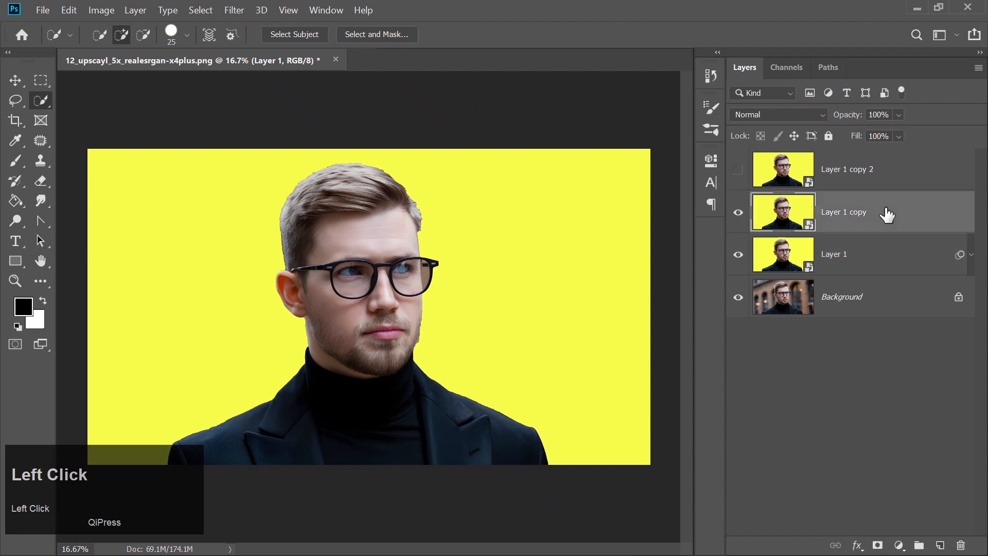
left_click(235, 10)
left_click(252, 65)
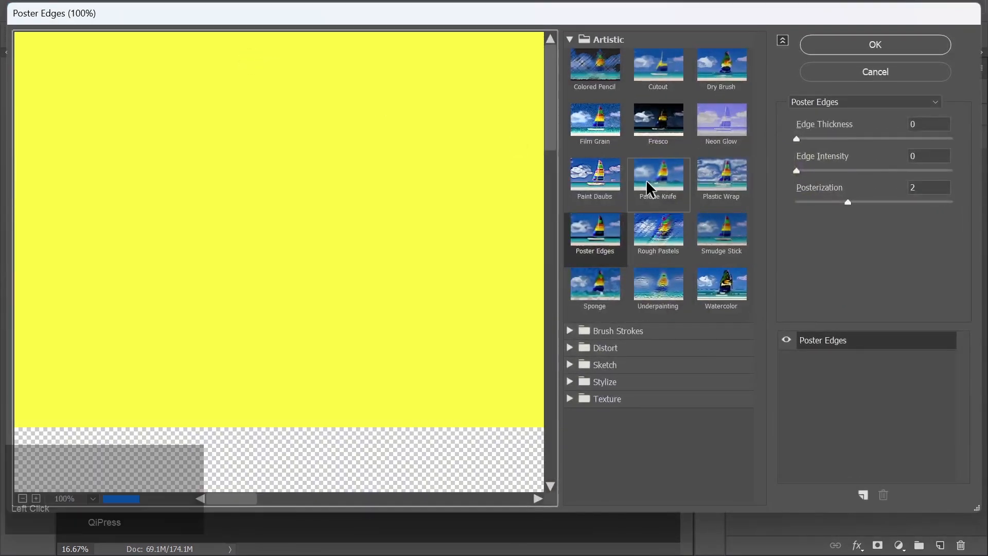
left_click(919, 125)
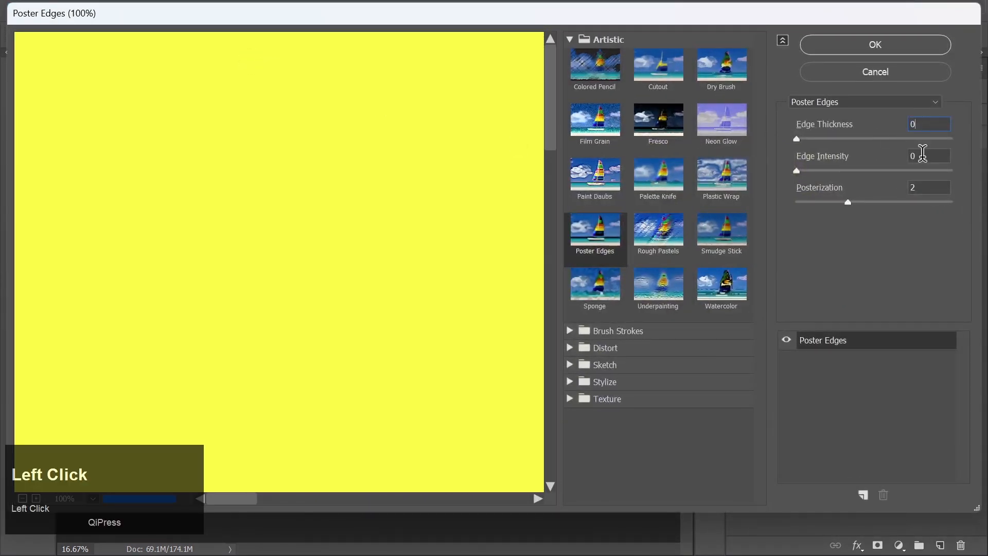
type("6")
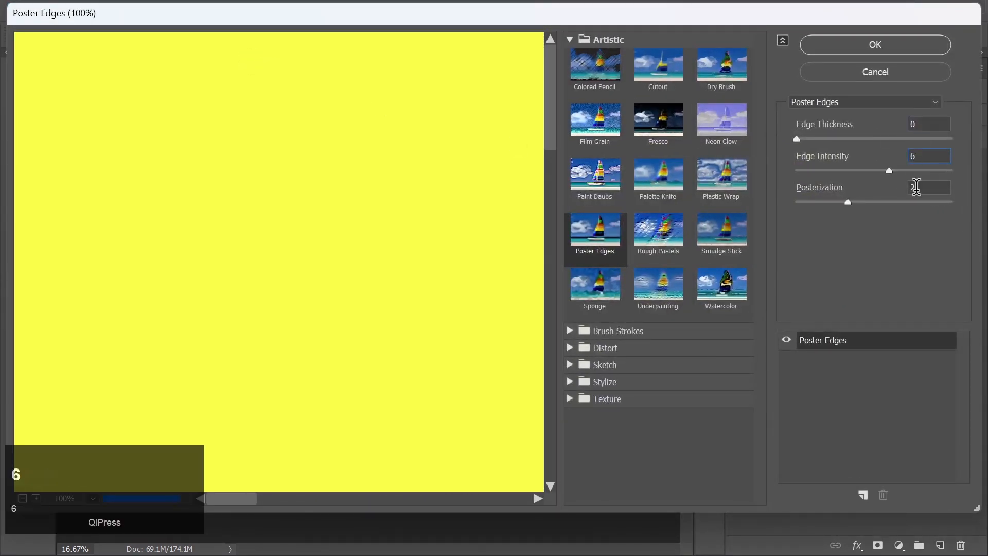
type("3")
right_click(921, 189)
type("6")
key("Return")
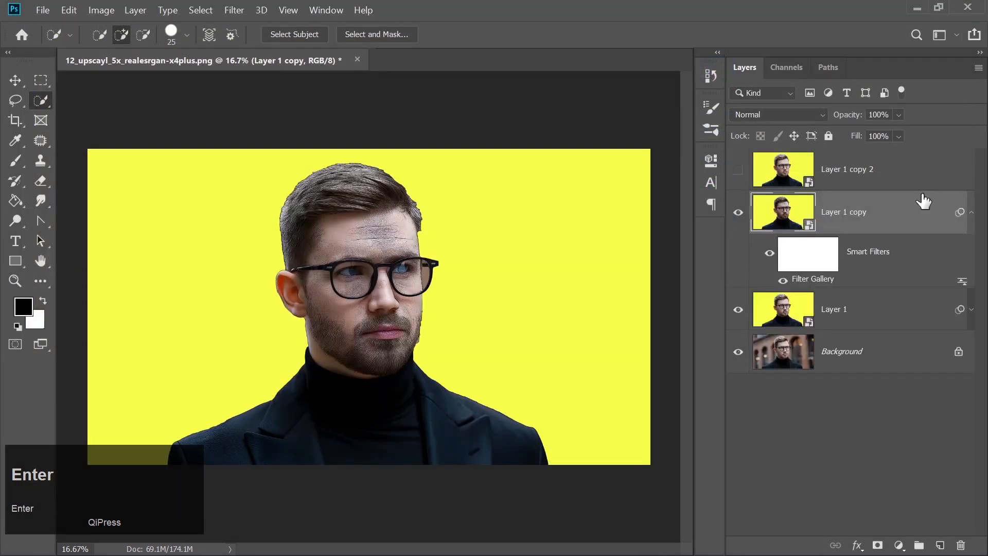
Apply the Oil Paint filter to Layer 1 copy with Stylization 4.0, Cleanliness 3.0, Scale 0.1 and Bristle Detail 0.0
left_click(233, 11)
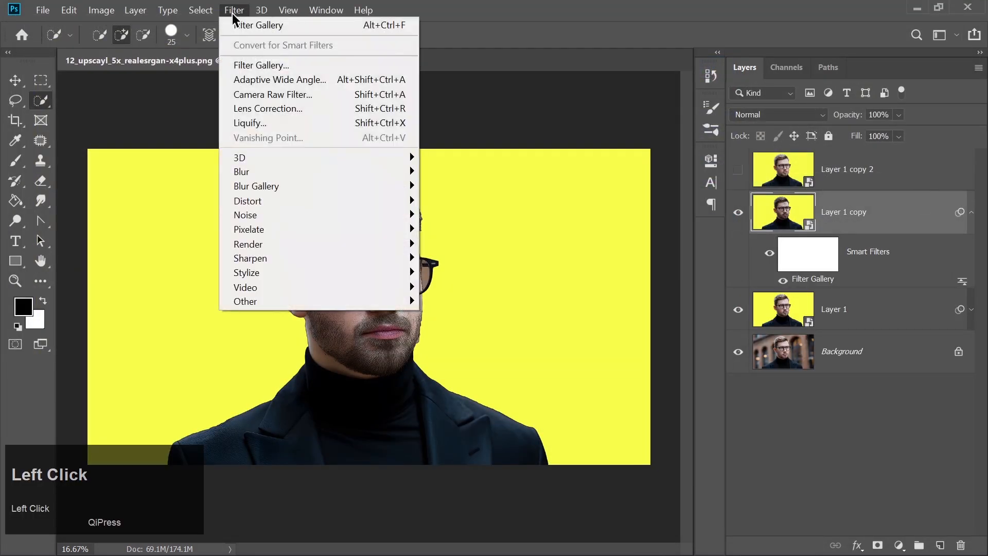
mouse_move(401, 272)
left_click(443, 326)
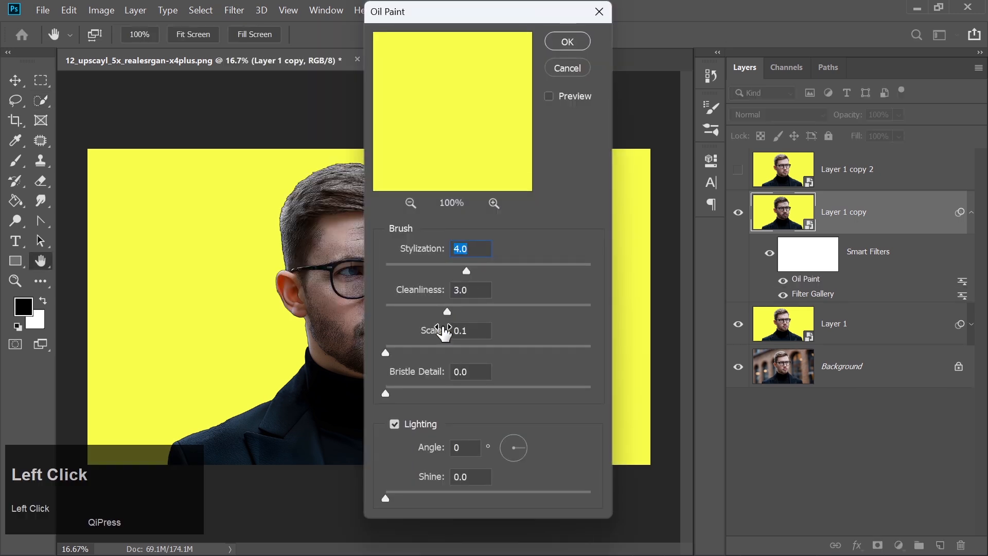
left_click(566, 41)
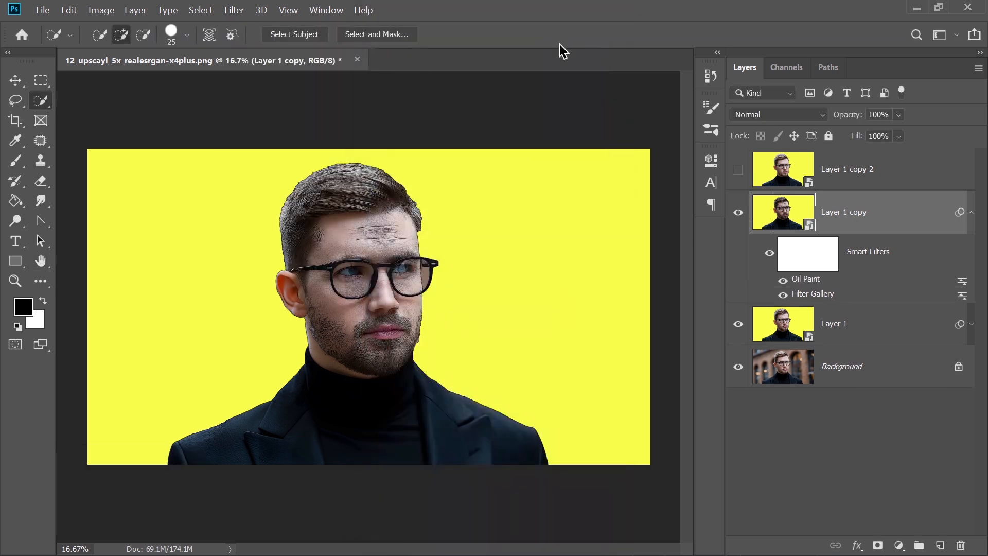
Set Layer 1 copy to Overlay blend mode at 25% opacity and collapse its filter list
left_click(748, 115)
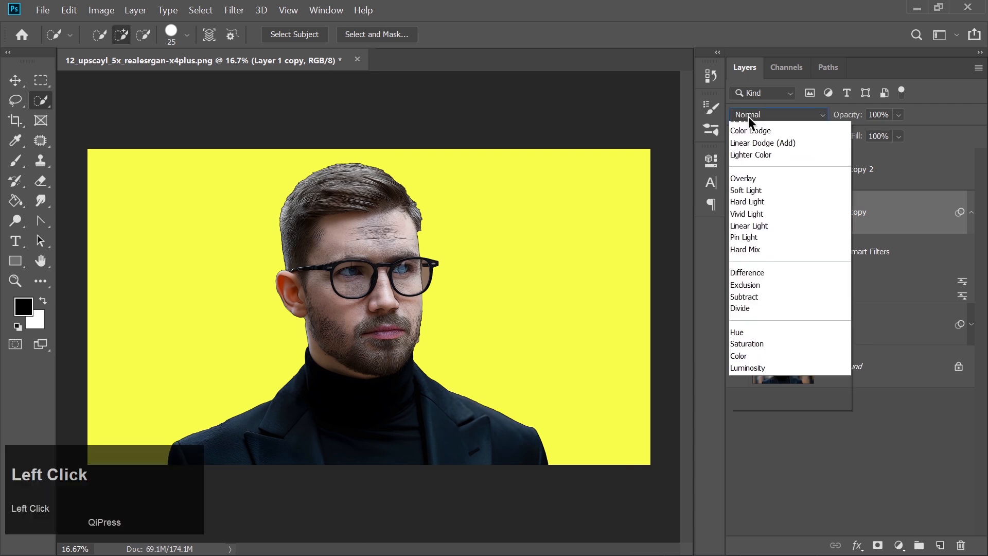
left_click(745, 304)
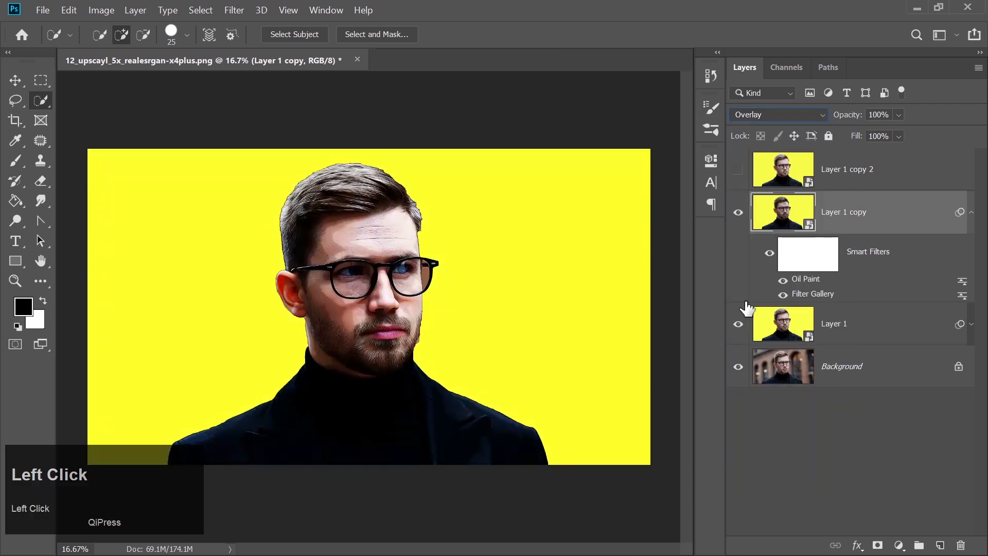
left_click(881, 115)
key("BackSpace")
type("25")
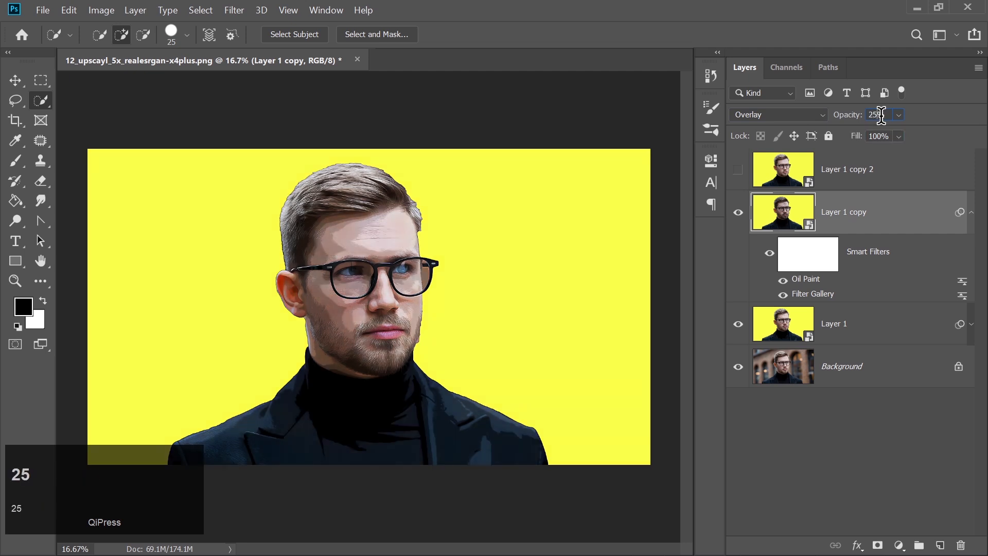
left_click(923, 119)
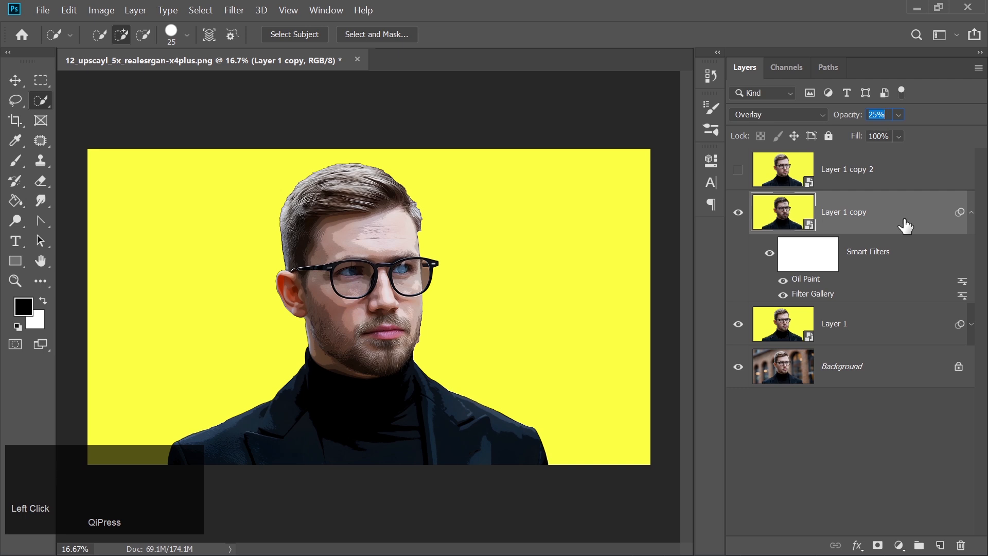
left_click(970, 213)
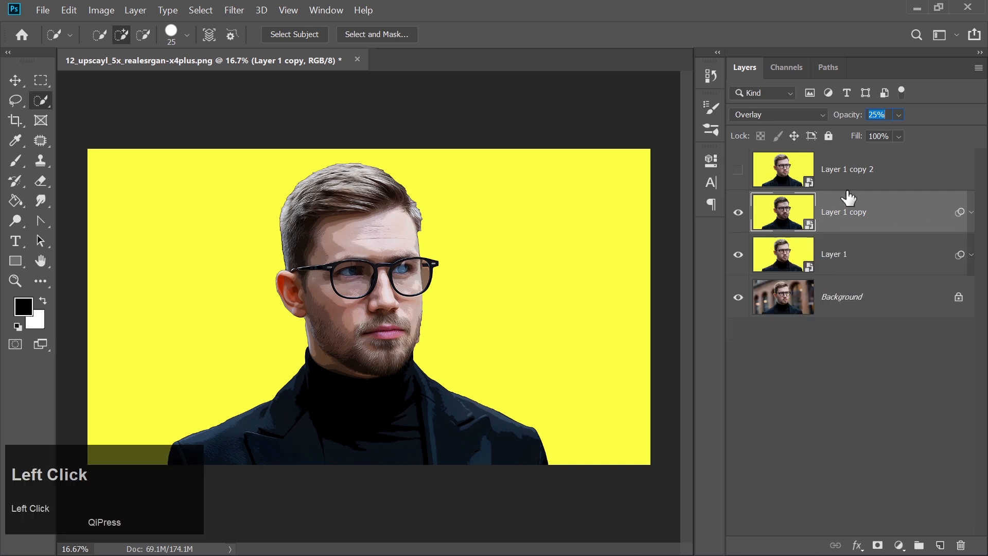
Show Layer 1 copy 2 and apply a High Pass filter with a 2.0 pixels Radius to it
left_click(738, 174)
left_click(823, 174)
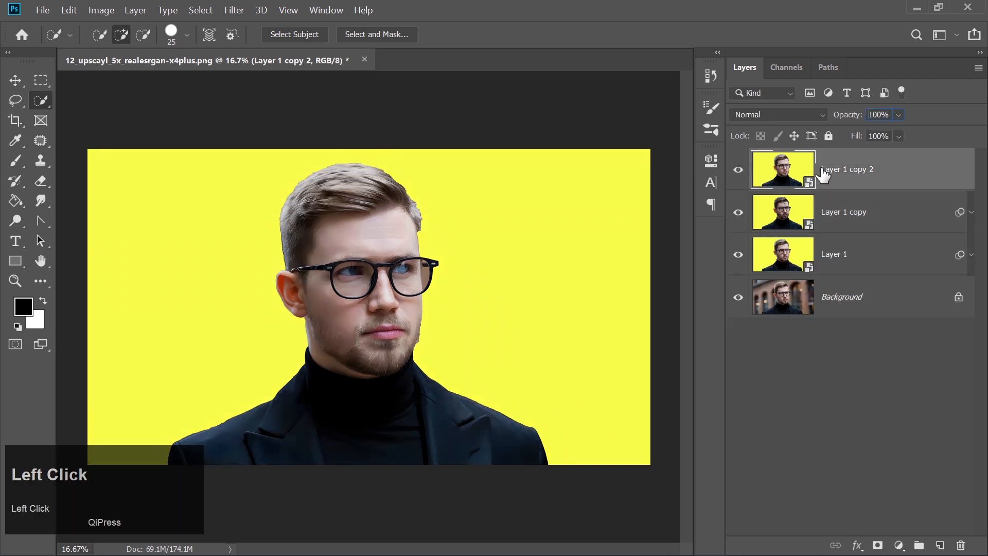
left_click(234, 11)
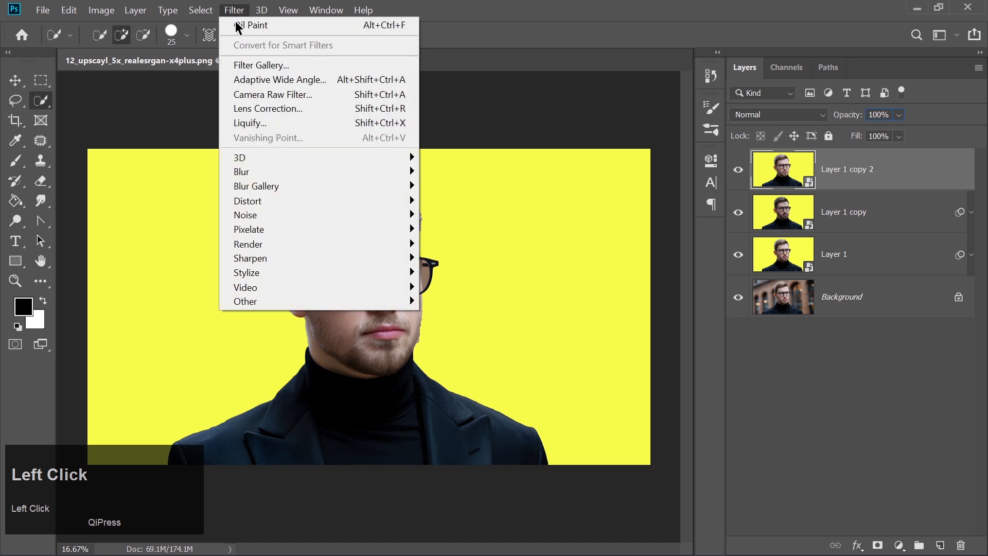
mouse_move(364, 304)
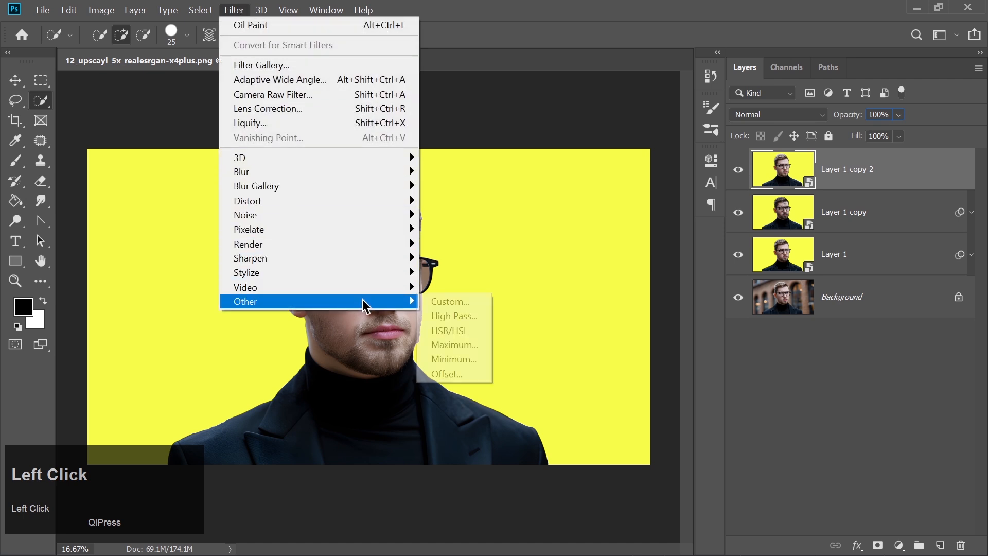
left_click(471, 316)
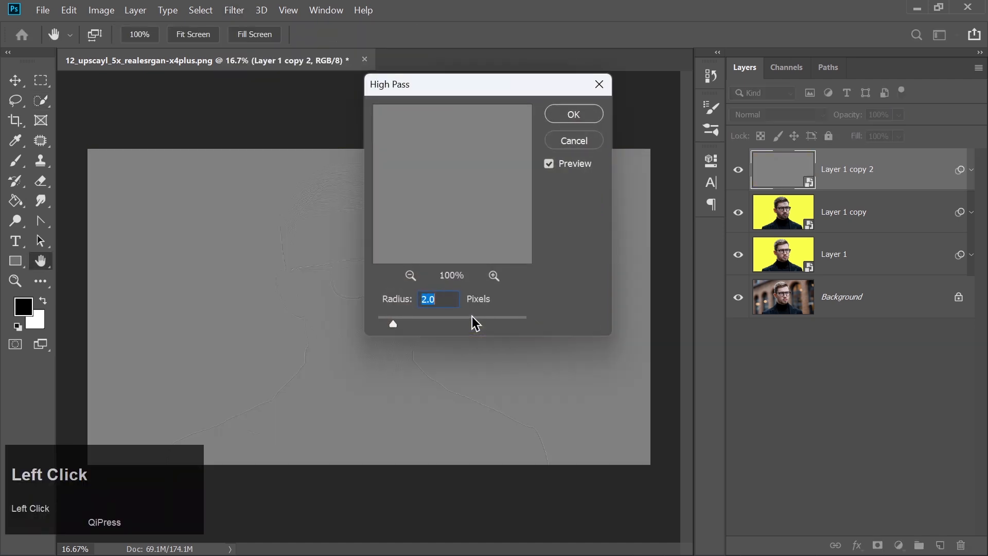
left_click(569, 114)
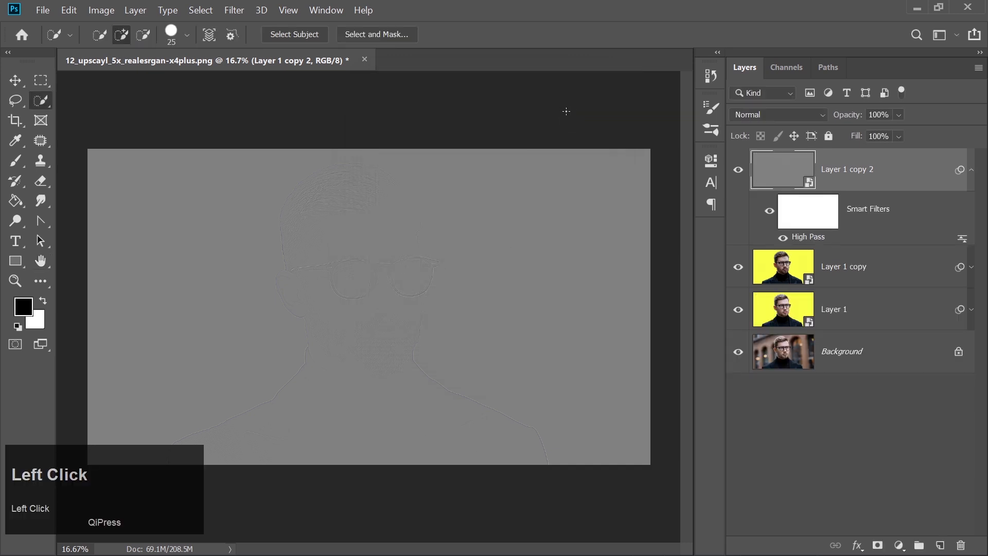
Set the blend mode of Layer 1 copy 2 to Overlay and collapse its filter list
left_click(745, 112)
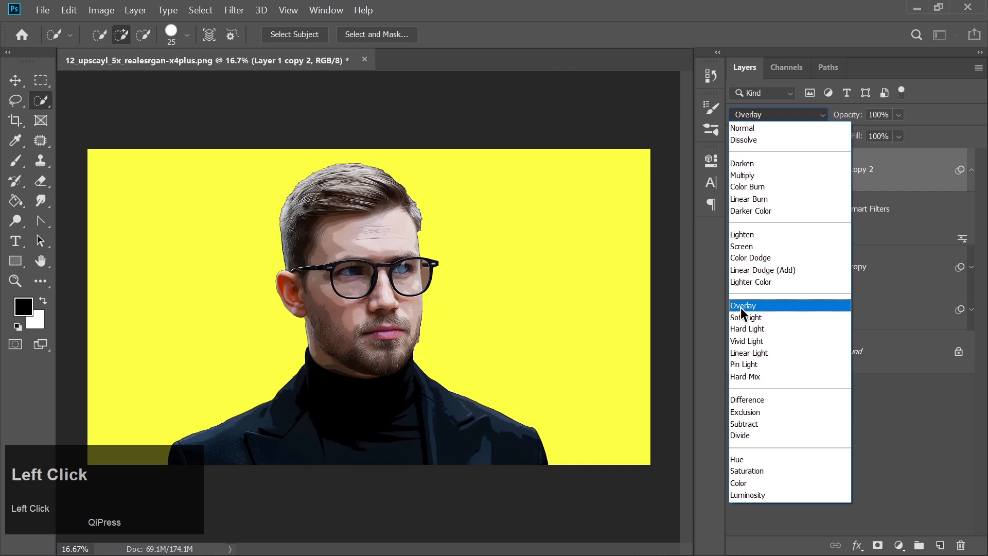
left_click(740, 307)
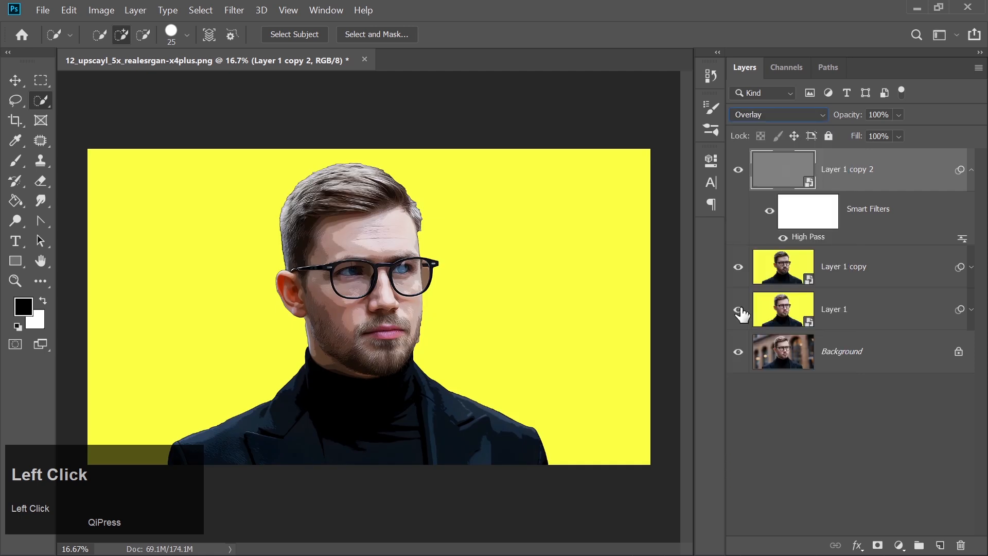
left_click(972, 188)
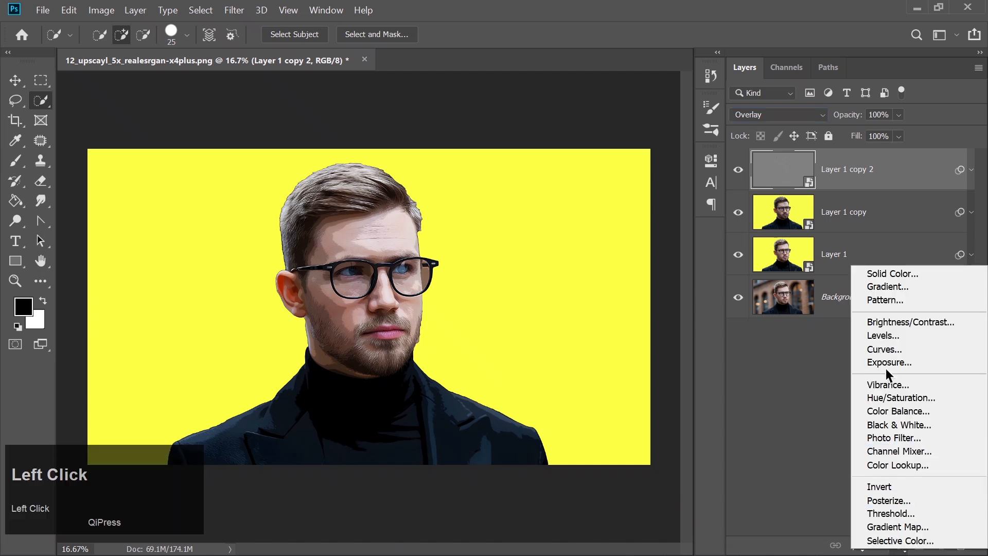
Add a Levels adjustment layer above Layer 1 copy 2 with the black input at 12 and the white input at 244
left_click(881, 335)
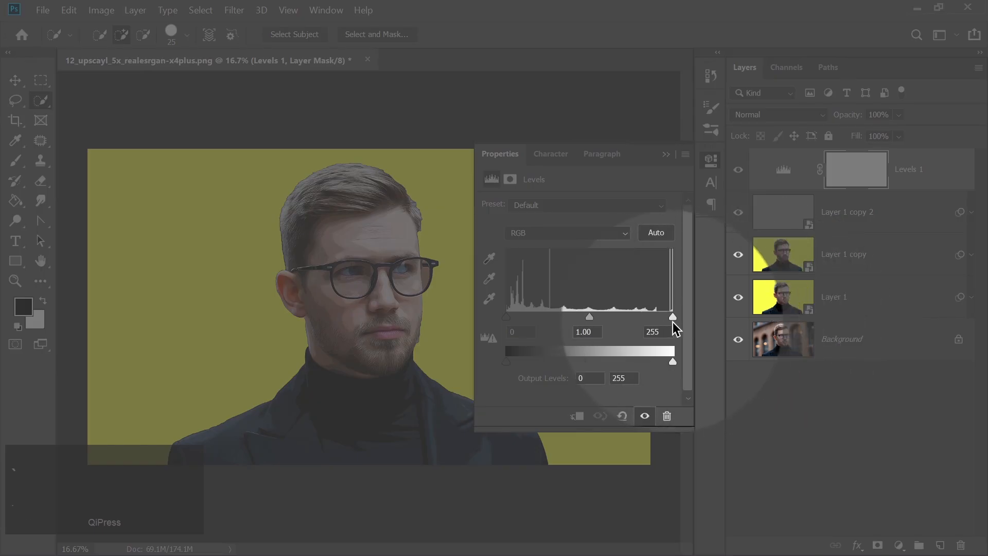
left_click_drag(673, 319, 665, 319)
left_click_drag(507, 319, 513, 319)
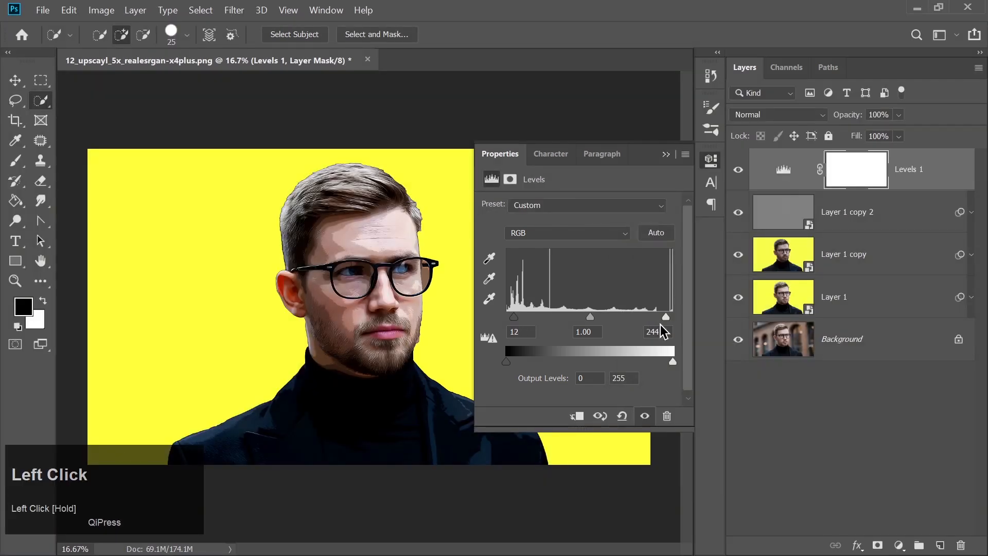
left_click(665, 155)
Add a Vibrance adjustment layer above the Levels layer with Vibrance +9 and Saturation +9
left_click(897, 544)
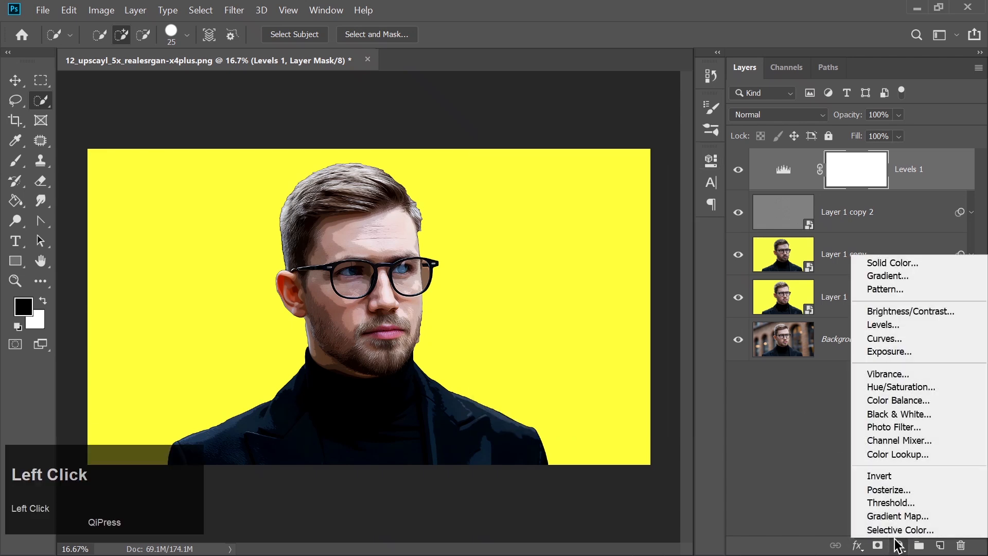
left_click(881, 376)
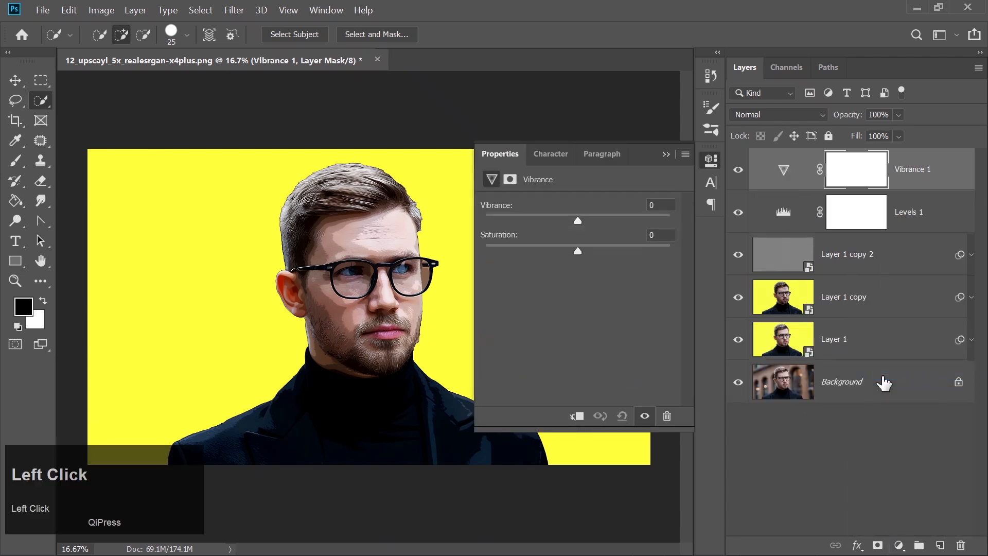
left_click(658, 204)
key("BackSpace")
type("9")
left_click(663, 235)
key("BackSpace")
type("9")
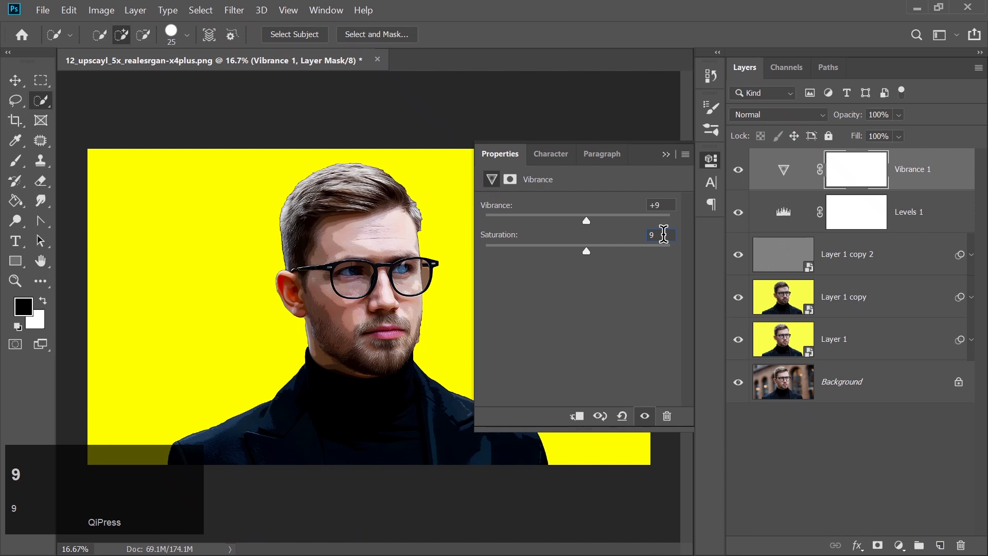
left_click(663, 153)
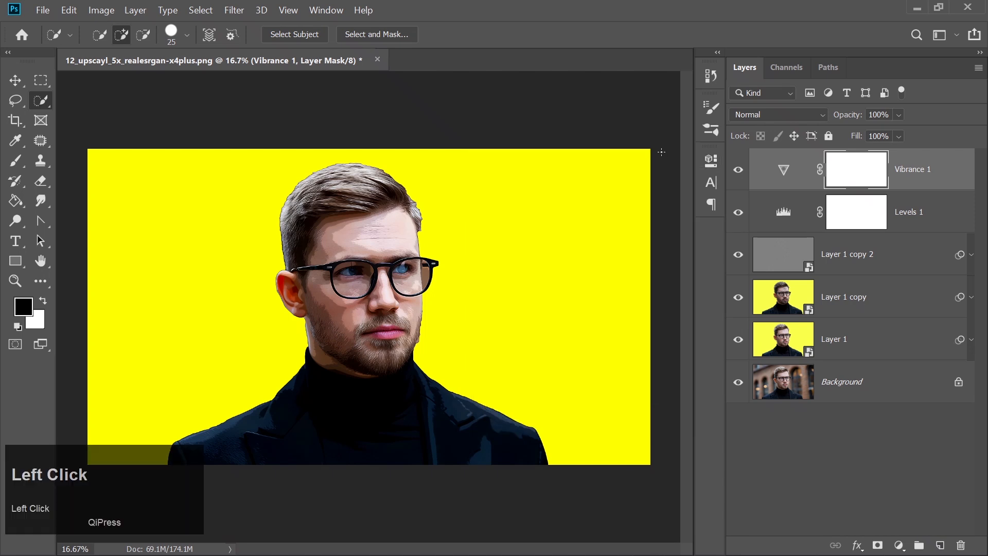
Add a Color Lookup adjustment layer above the Vibrance layer using the 3Strip.look 3D LUT
left_click(899, 544)
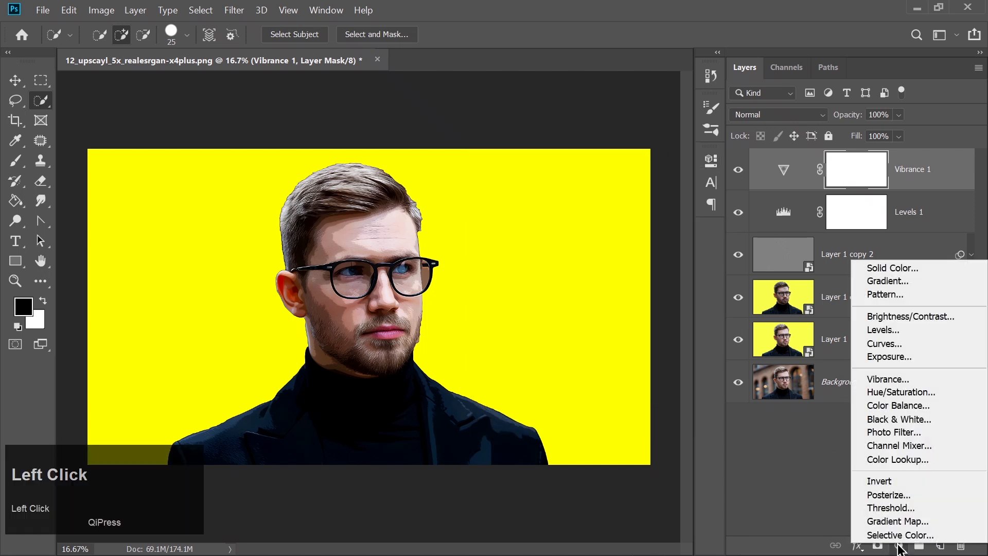
left_click(889, 461)
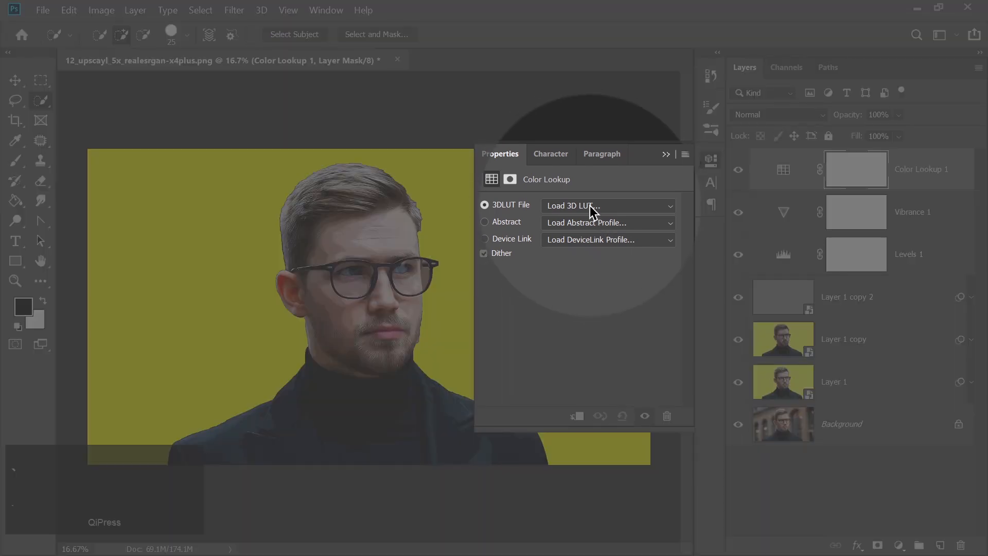
left_click(589, 205)
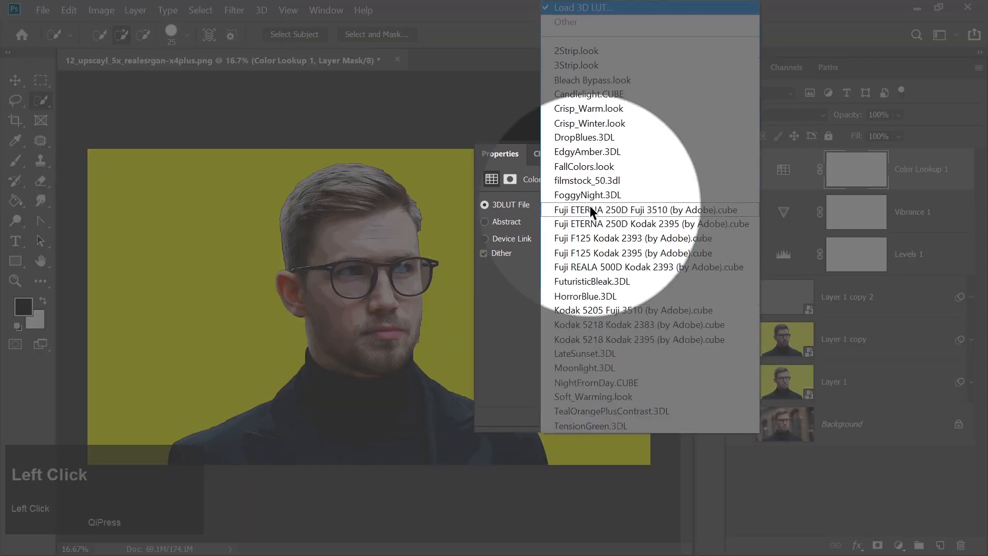
left_click(567, 67)
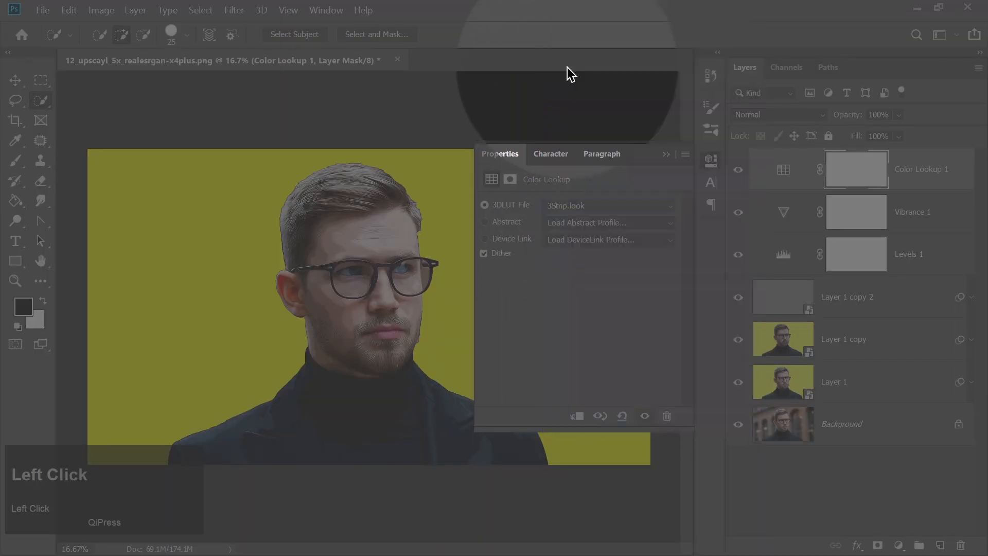
Lower the opacity of the Color Lookup adjustment layer to 50%
left_click(666, 155)
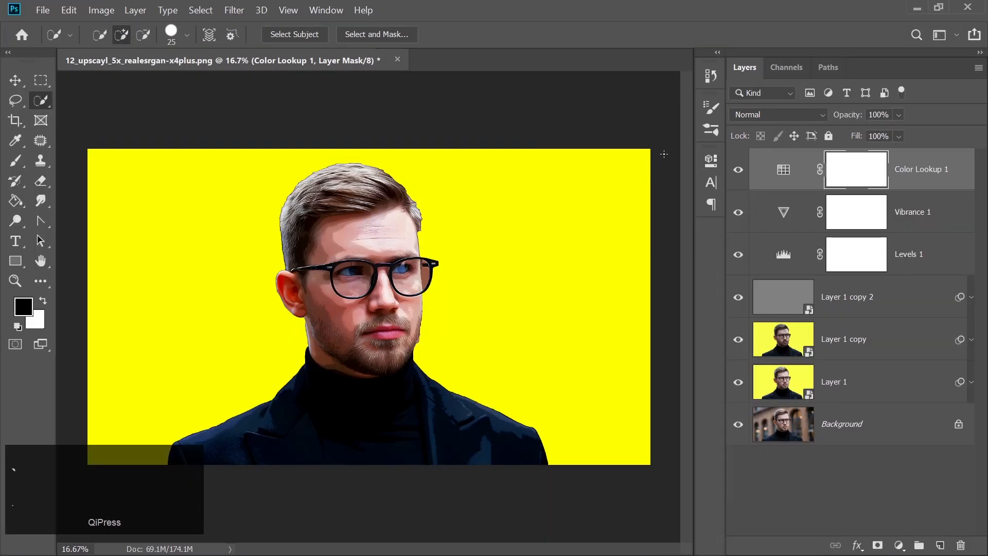
left_click(882, 114)
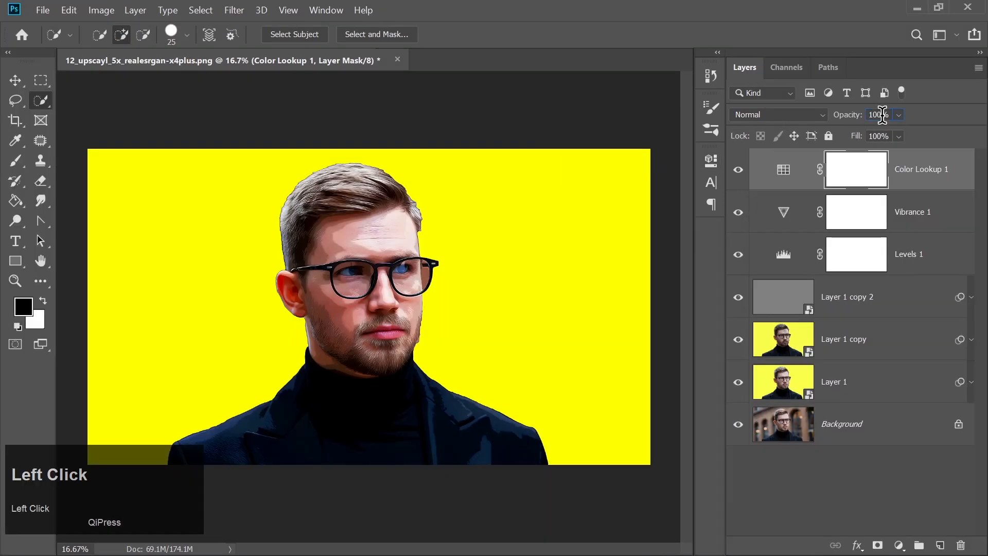
key("BackSpace")
type("50")
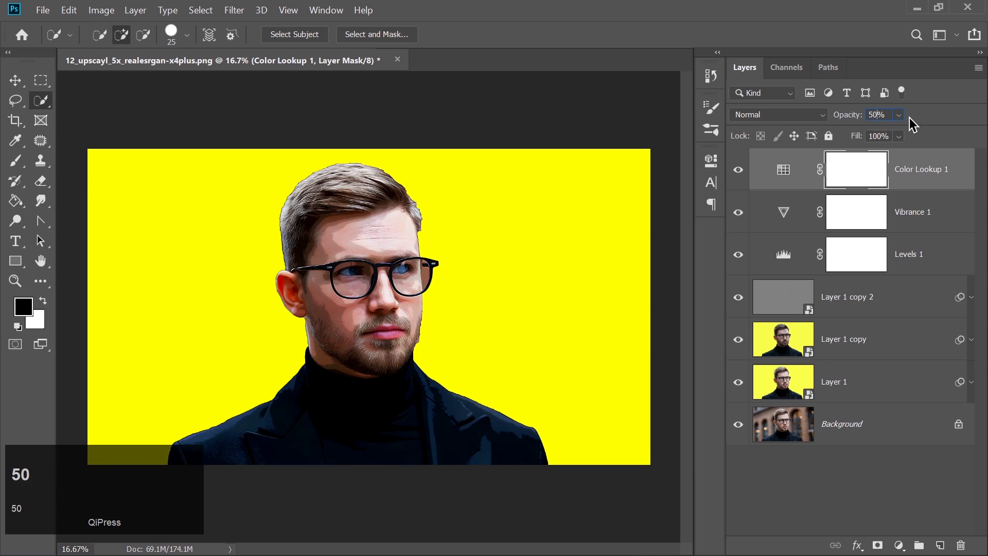
left_click(935, 123)
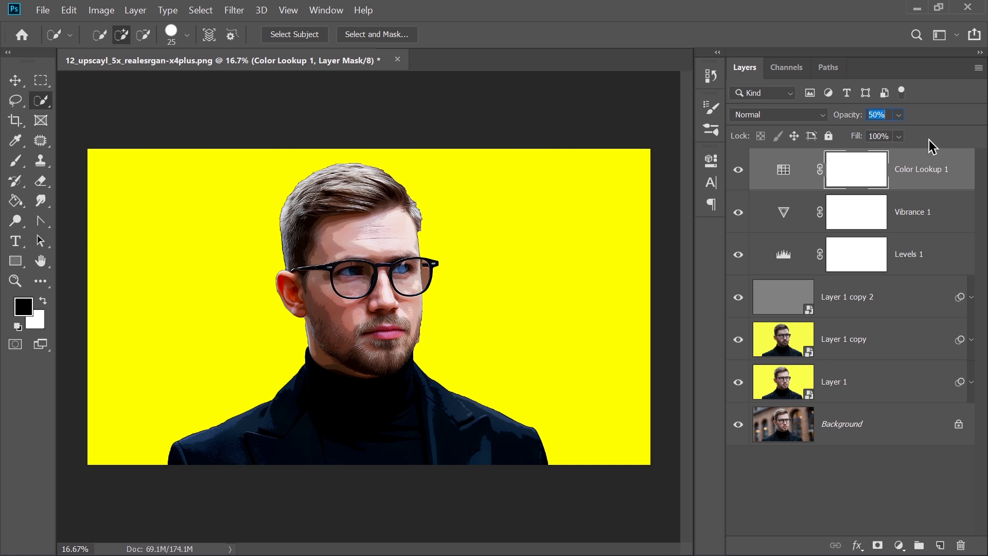
Group all layers from Color Lookup 1 down to Layer 1 and convert the group to a smart object
left_click(846, 384, "shift")
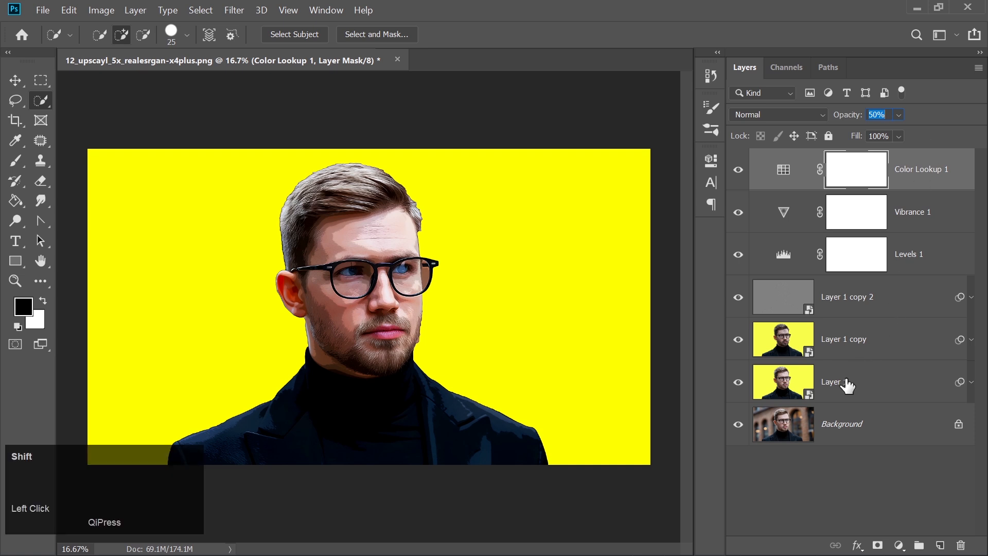
left_click(846, 382, "shift")
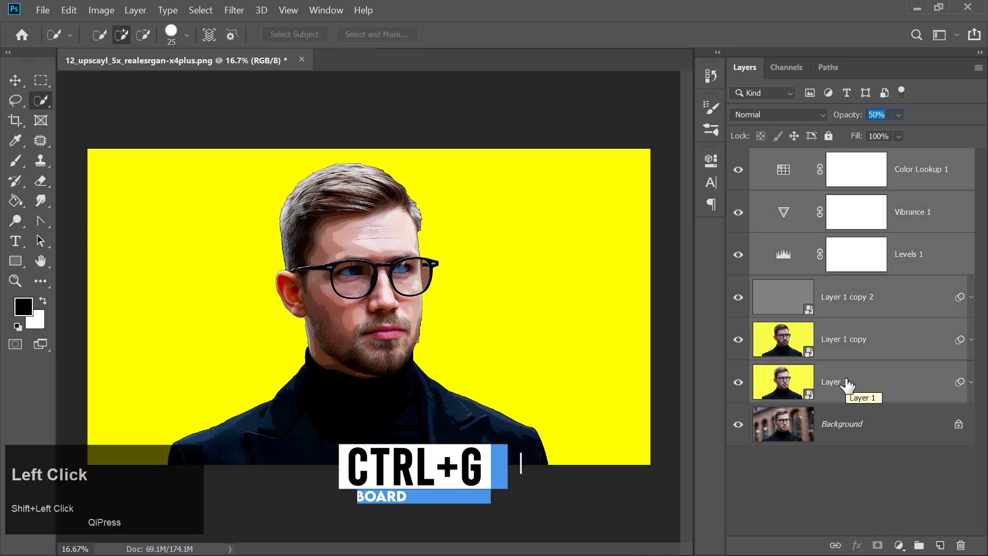
key("ctrl+g")
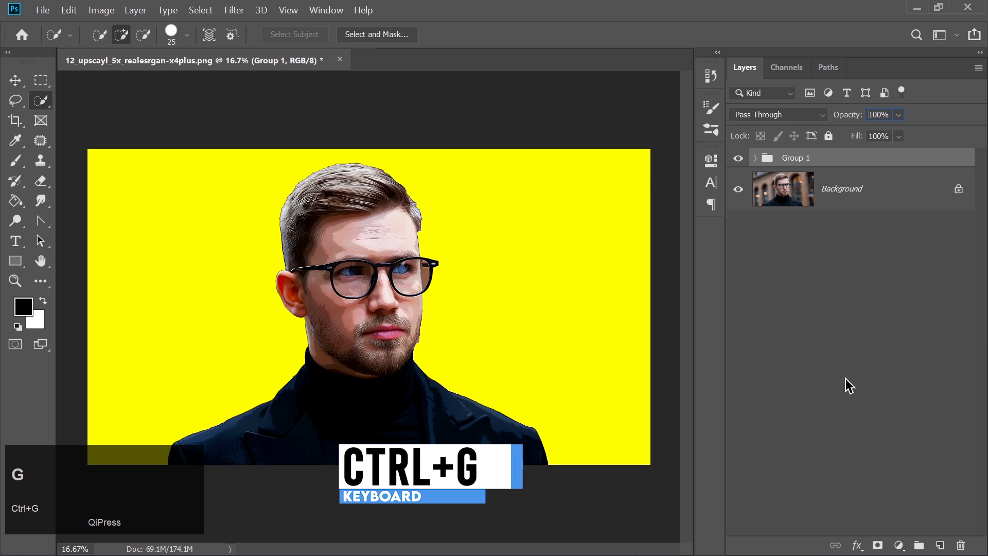
right_click(809, 160)
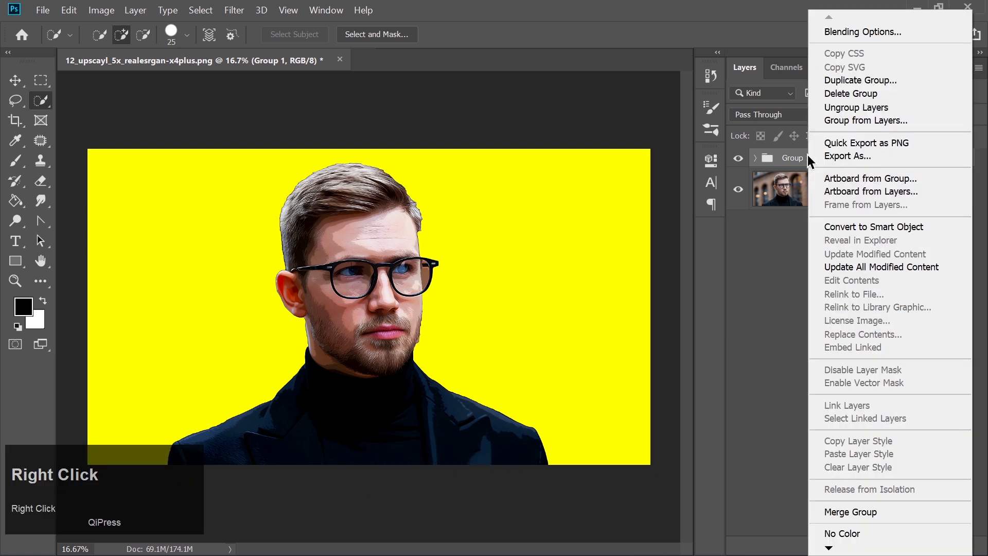
left_click(843, 226)
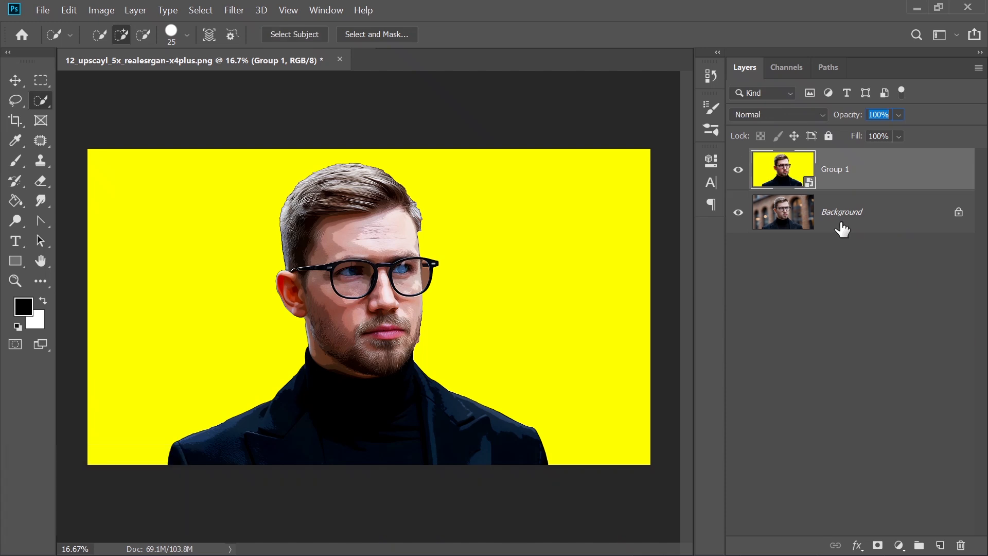
Start a Camera Raw Filter on the Group 1 smart object and set its Tint to +4
left_click(234, 10)
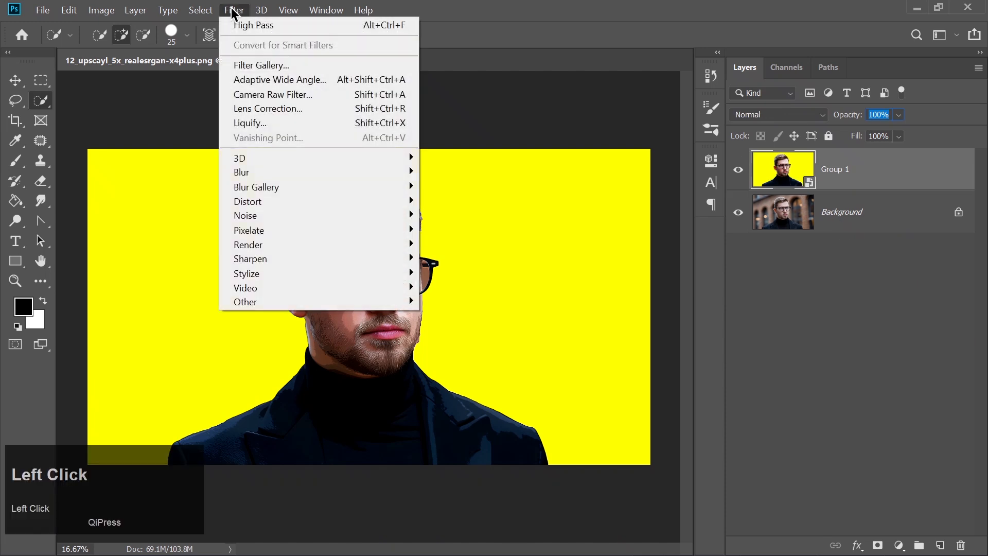
left_click(251, 95)
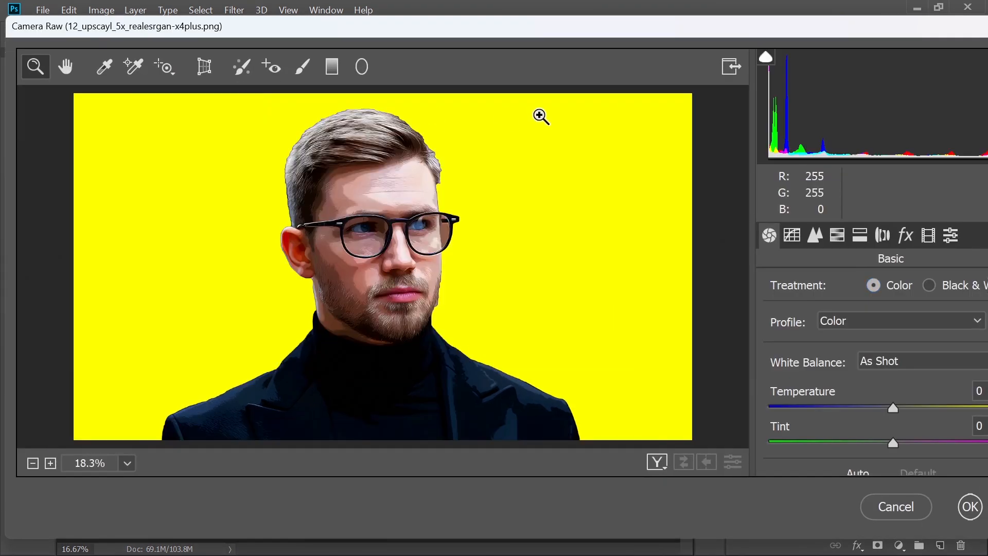
left_click_drag(703, 35, 624, 33)
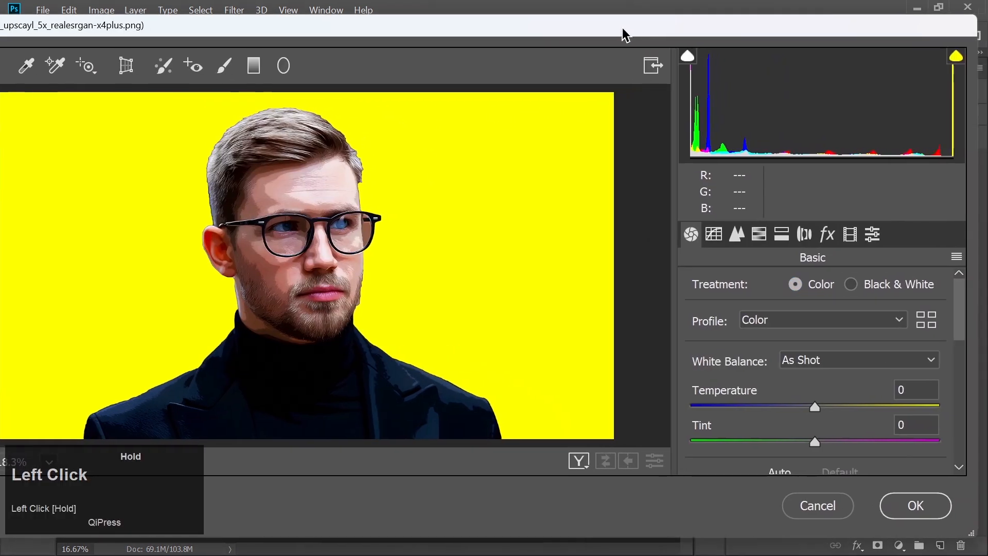
left_click_drag(957, 299, 954, 325)
left_click_drag(814, 355, 819, 354)
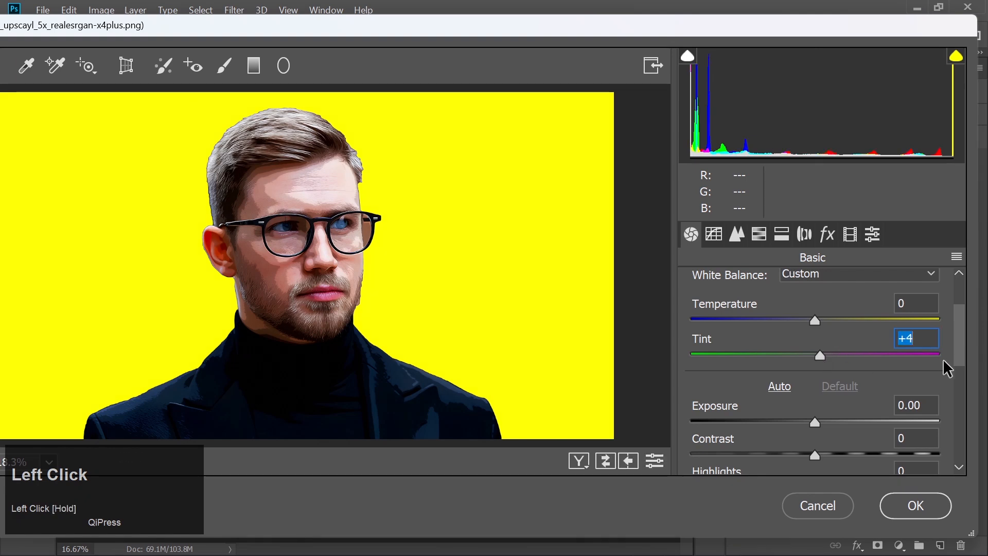
Set the Camera Raw Exposure to +0.70, Contrast to +15 and Highlights to +10
left_click_drag(957, 338, 955, 368)
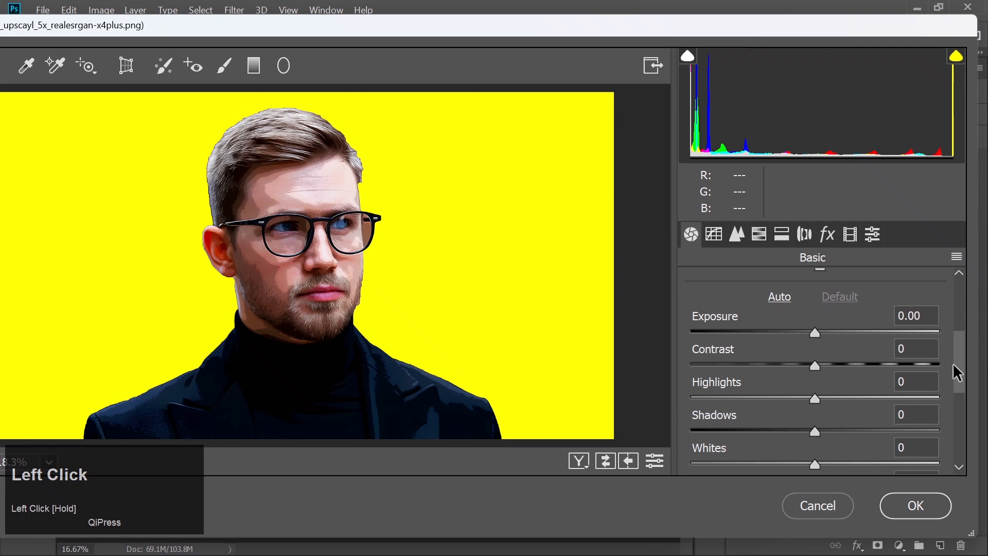
left_click_drag(814, 330, 832, 326)
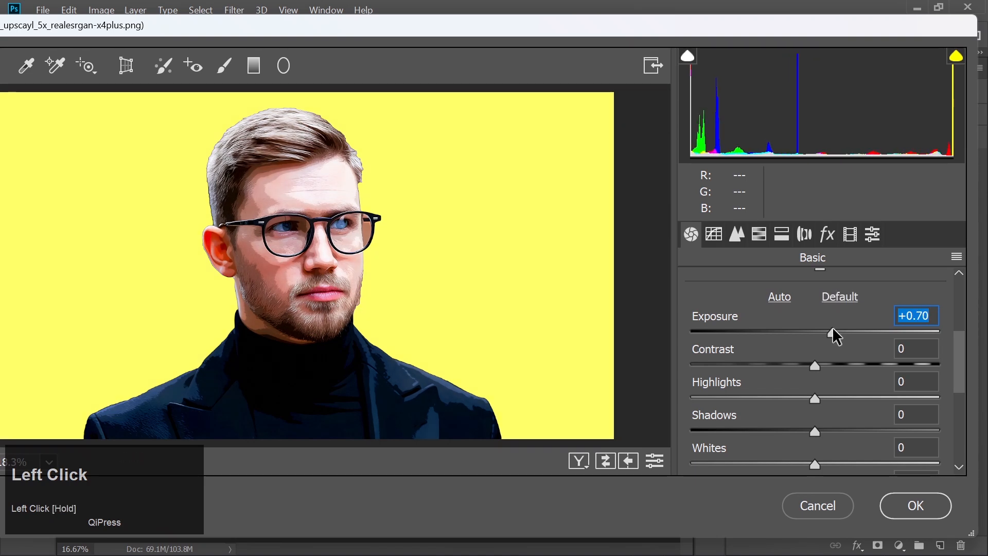
left_click(811, 363)
left_click_drag(811, 364, 828, 361)
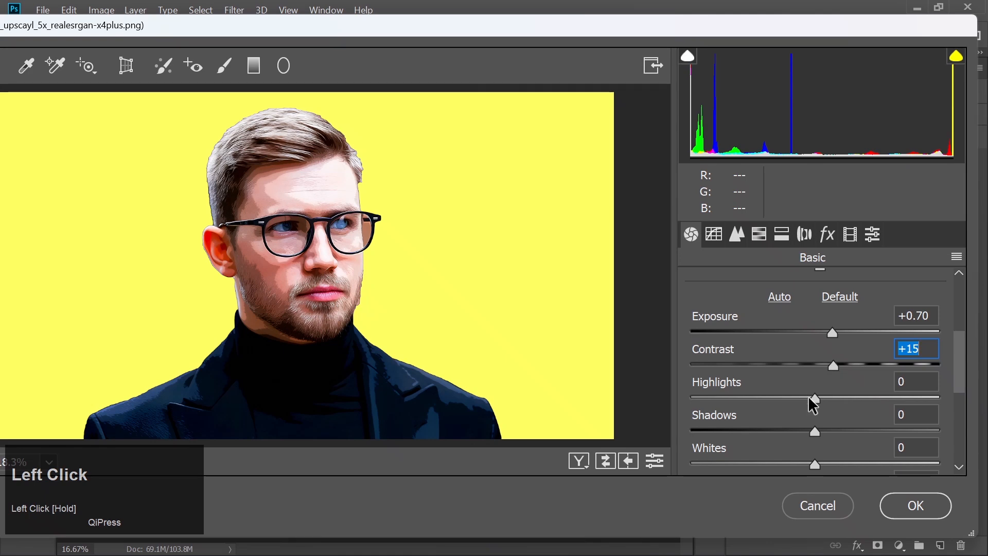
left_click_drag(814, 397, 825, 396)
Set the Camera Raw Shadows to +25, Whites to +5 and Blacks to -8
left_click_drag(959, 370, 958, 387)
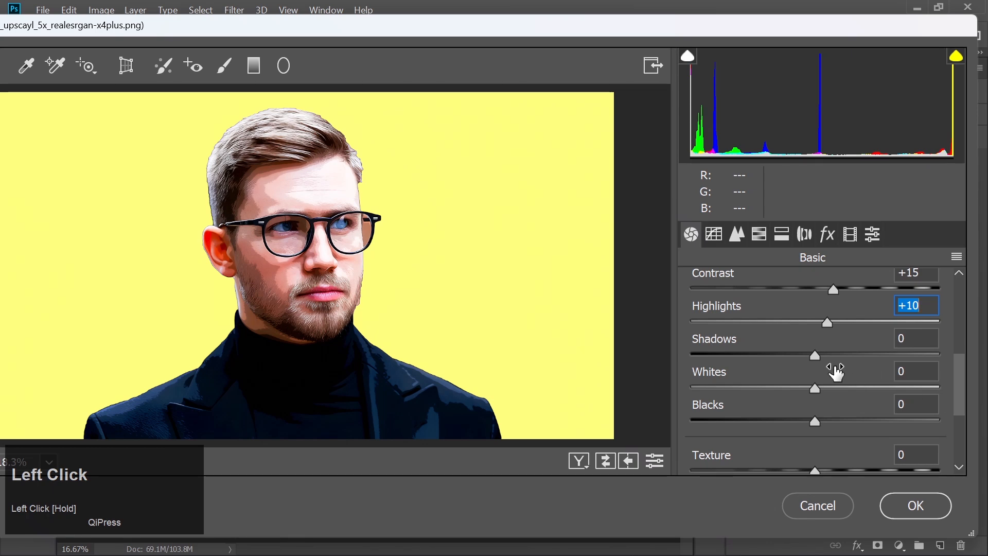
left_click_drag(815, 355, 842, 352)
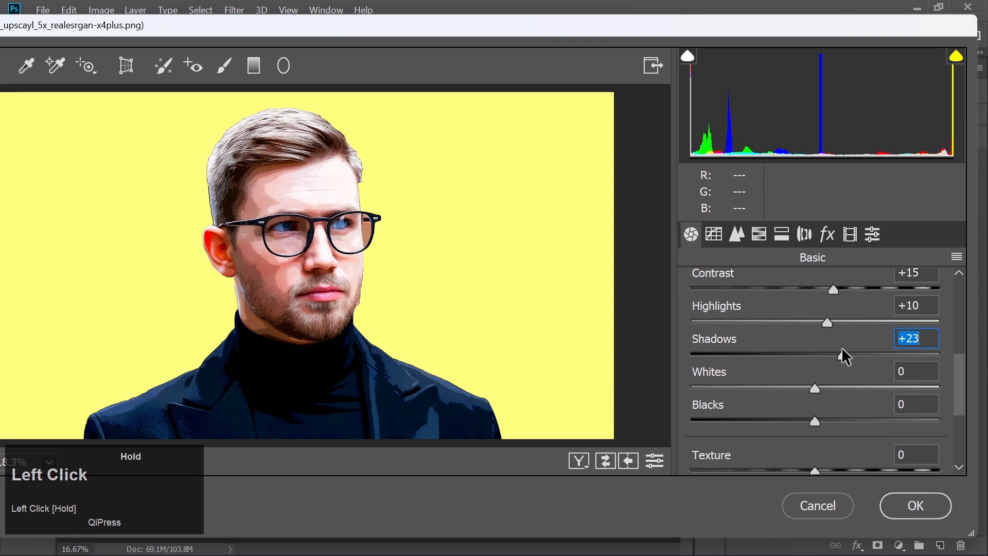
left_click_drag(841, 348, 845, 348)
left_click_drag(959, 392, 959, 404)
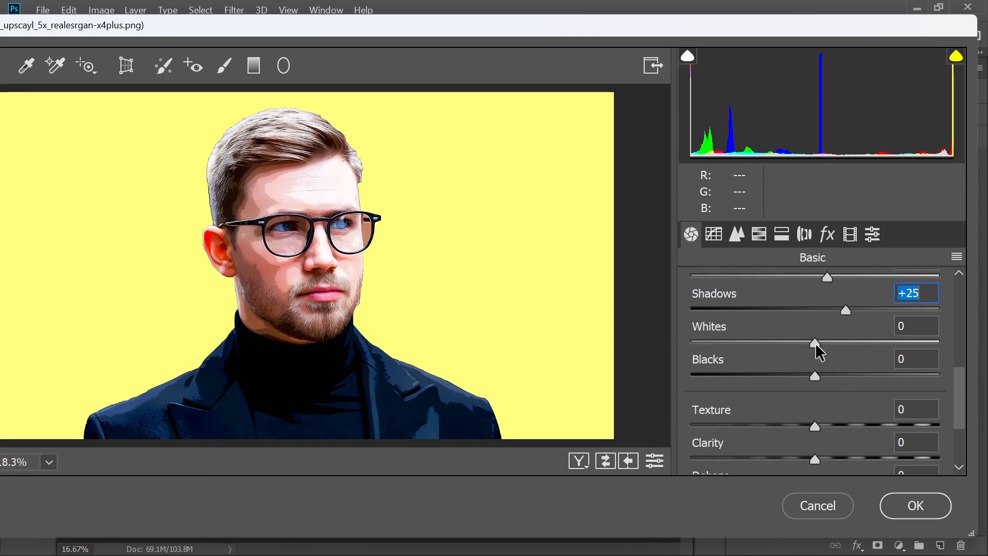
left_click_drag(814, 340, 820, 341)
left_click_drag(815, 376, 804, 377)
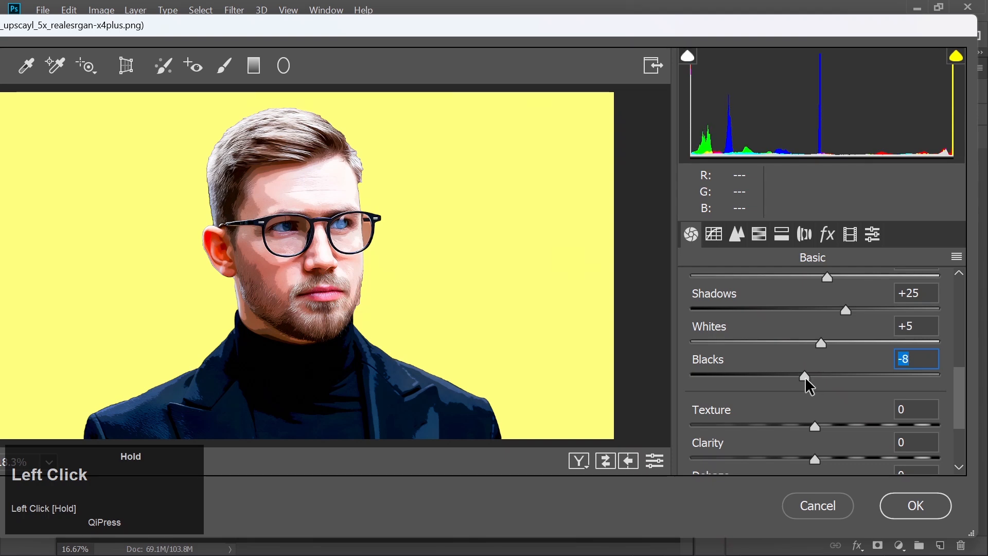
Set the Camera Raw Texture to +37 and Clarity to +25
left_click_drag(955, 393, 955, 412)
left_click_drag(814, 355, 824, 354)
left_click(957, 408)
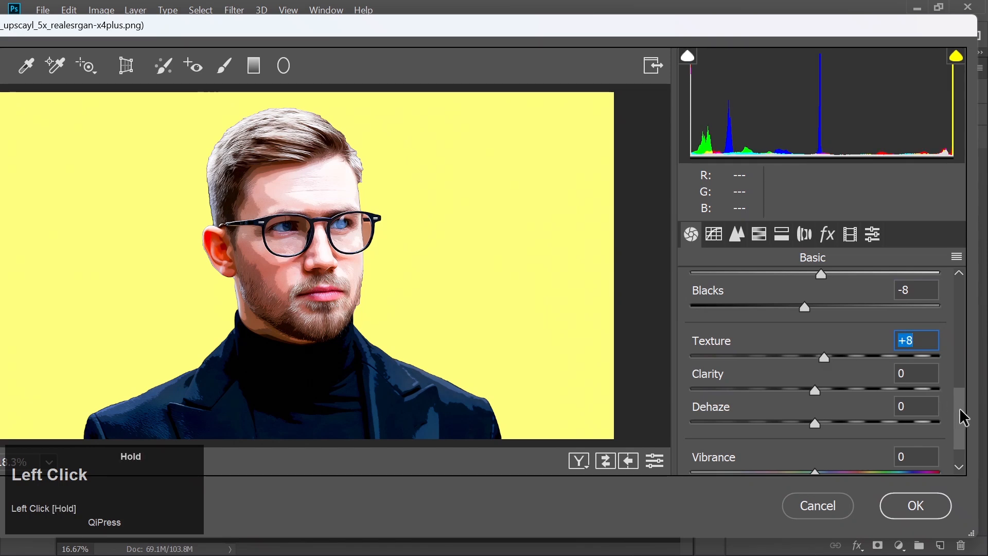
left_click_drag(825, 356, 860, 353)
left_click_drag(814, 387, 844, 389)
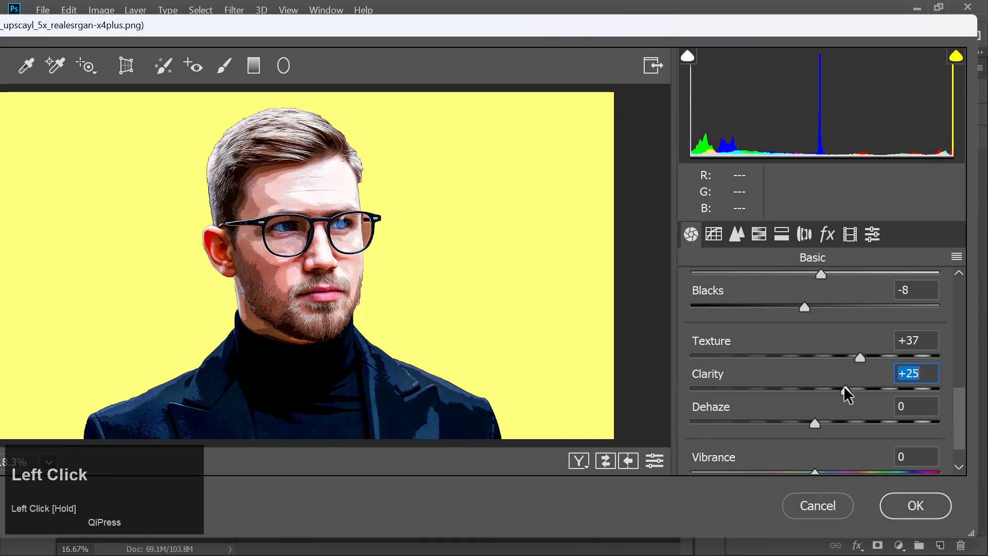
Set Dehaze to -3, slightly raise Vibrance and Saturation, and apply the Camera Raw Filter
left_click_drag(964, 425, 960, 436)
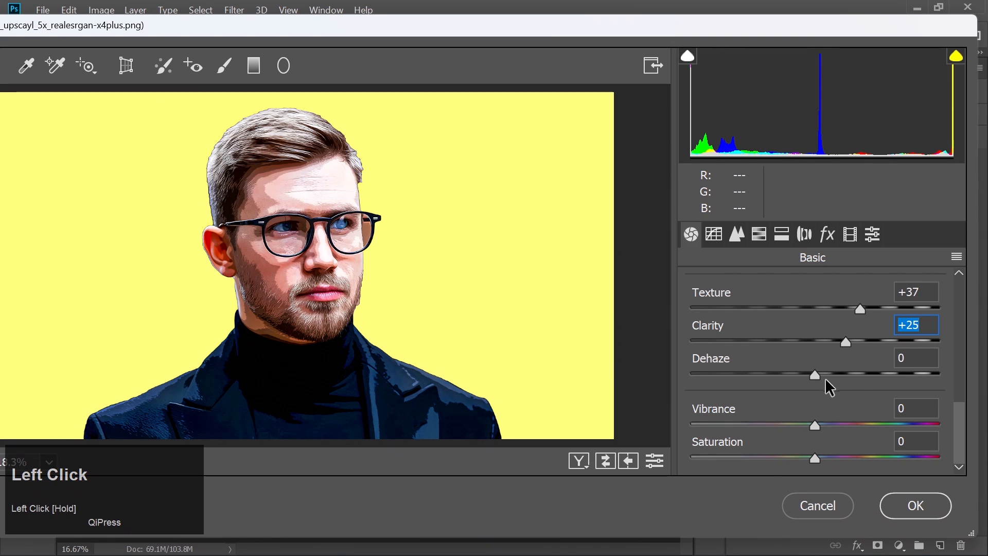
left_click_drag(815, 374, 813, 374)
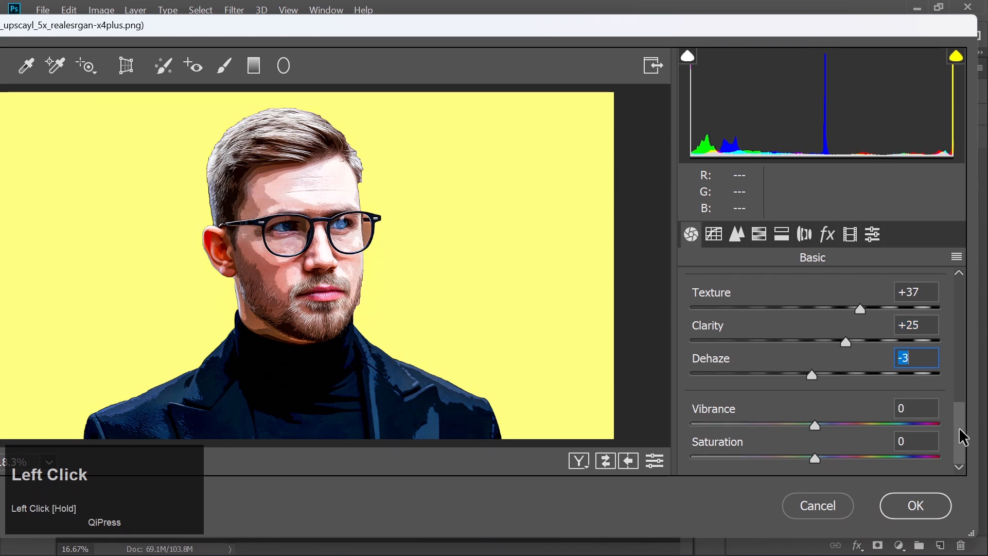
left_click_drag(814, 424, 820, 457)
left_click(908, 506)
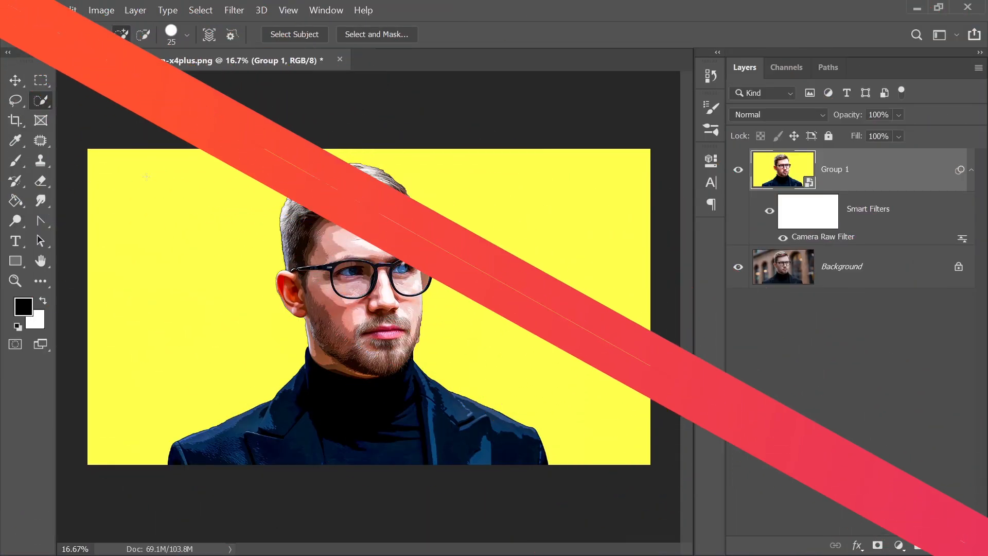
Switch to the Move tool and zoom in to 25% to examine the cartoon effect on the portrait
left_click(7, 81)
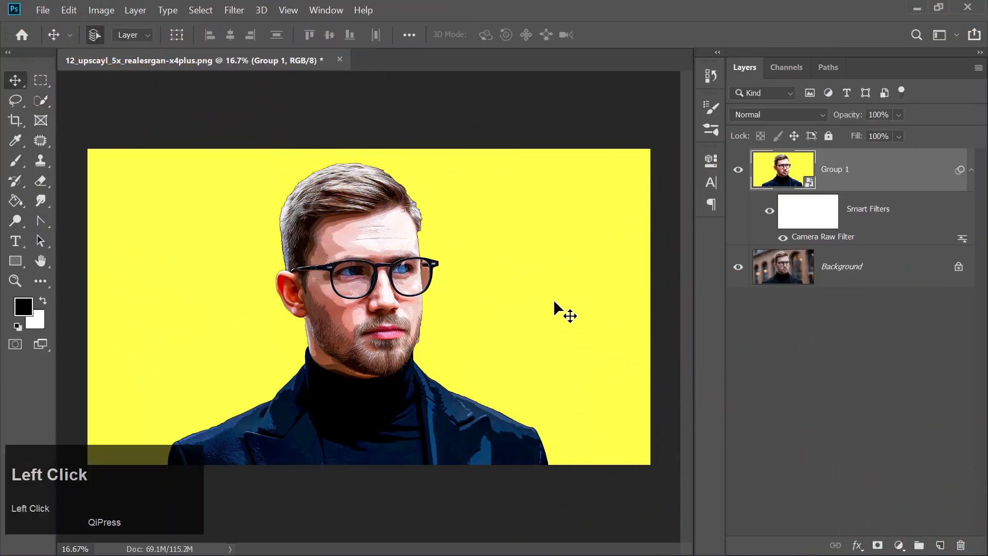
key("ctrl+equal")
key("ctrl+equal")
left_click_drag(685, 318, 680, 326)
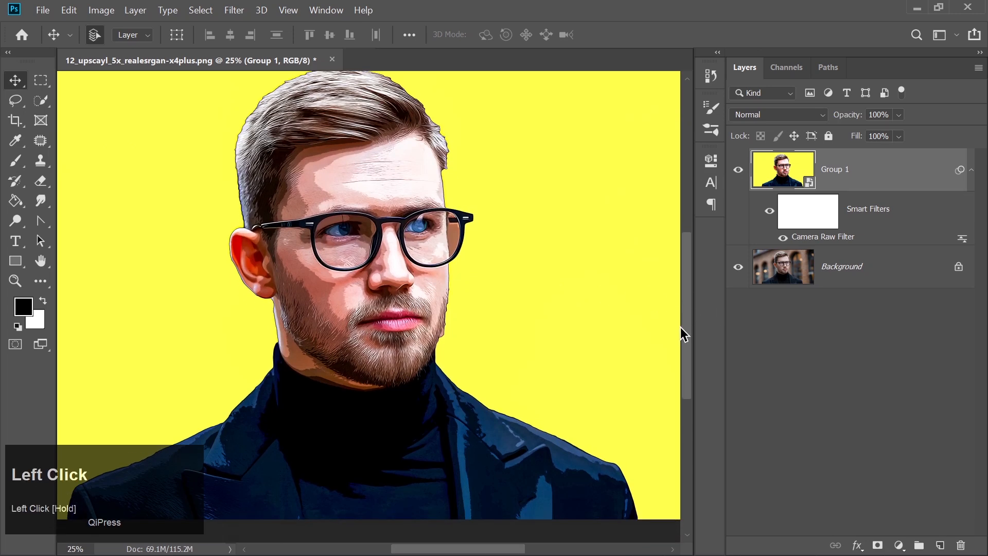